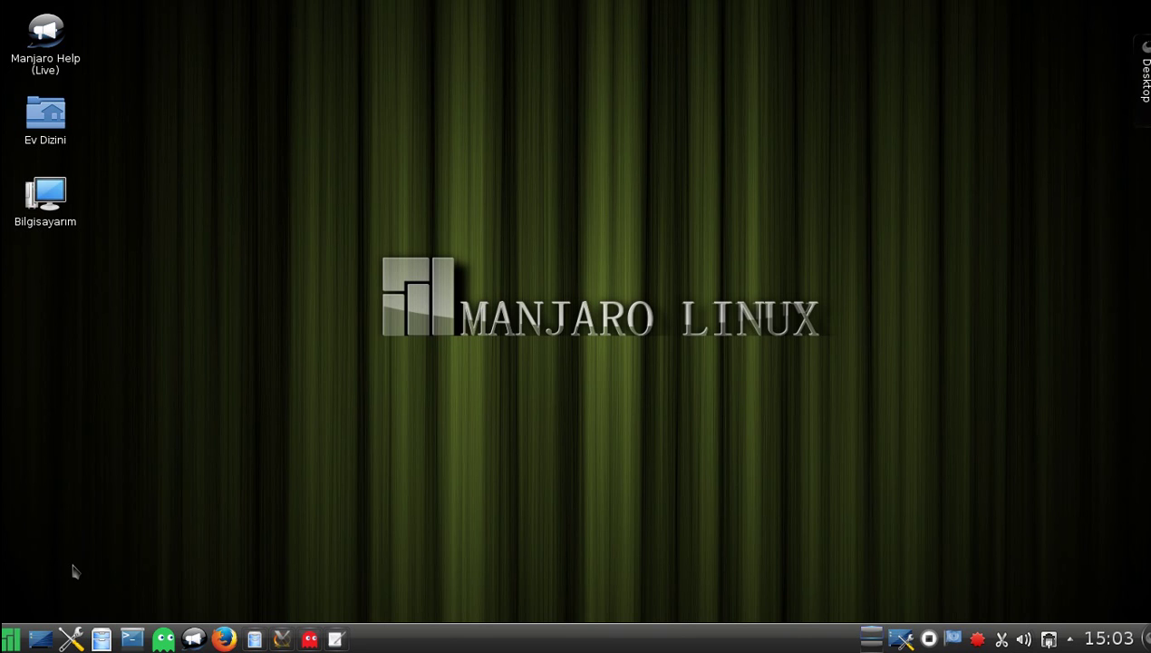
Step: Launch BleachBit from the system applications, then enlarge its window and move it nearer the middle of the desktop
click(11, 638)
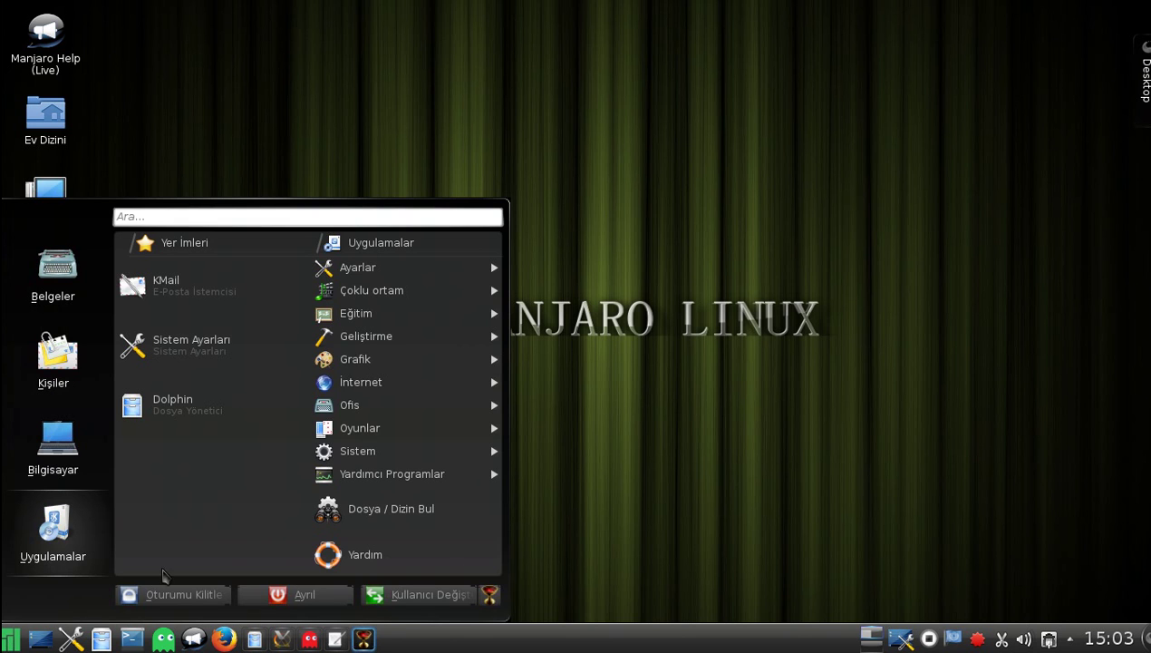
click(376, 450)
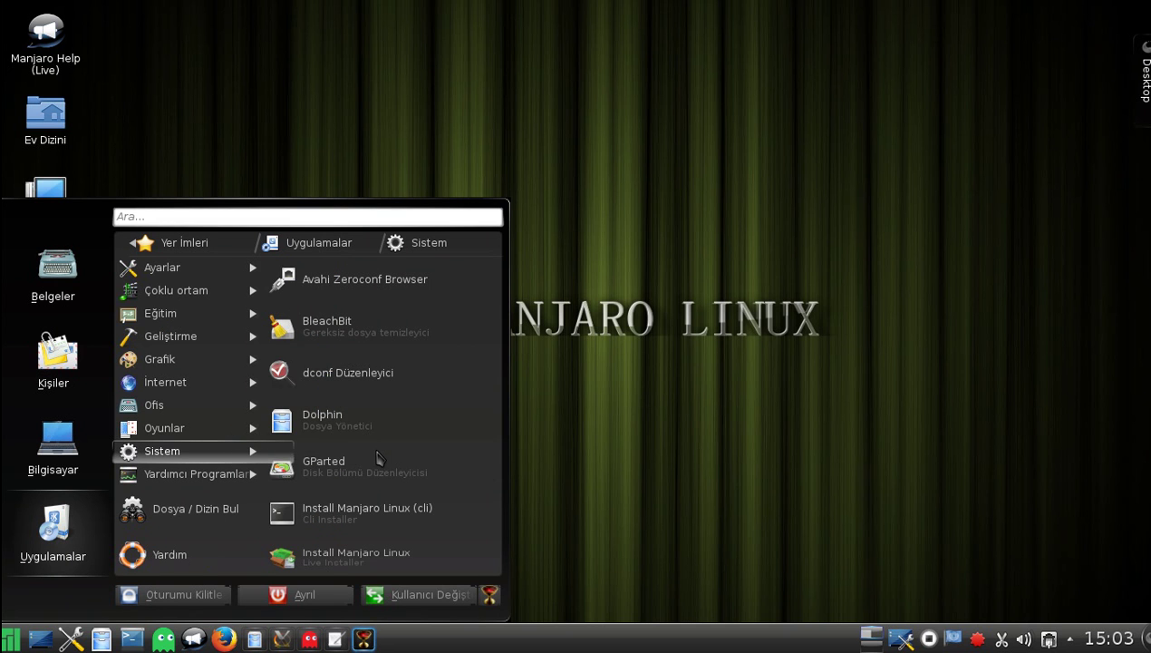
click(430, 335)
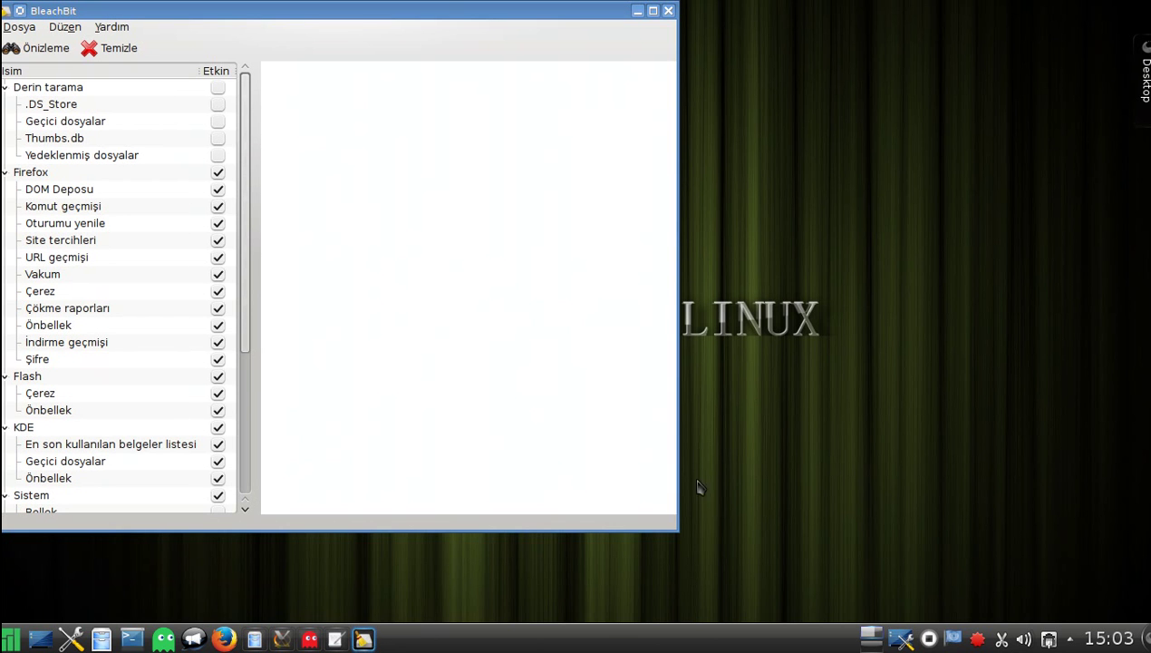
drag(669, 522, 796, 565)
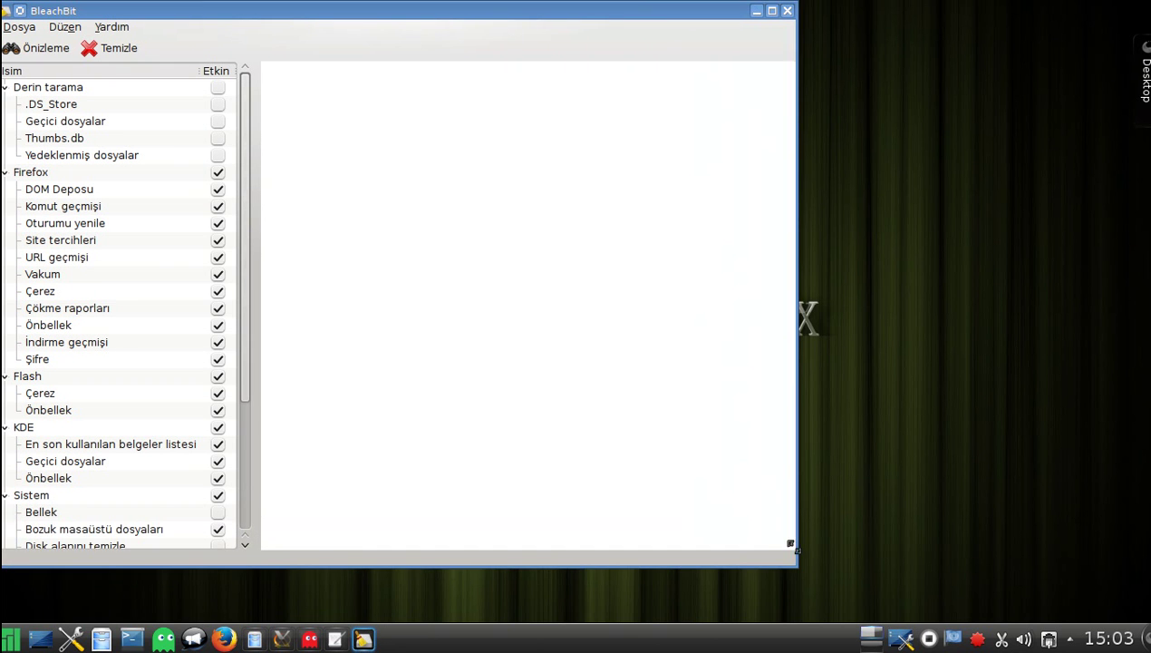
drag(569, 31, 716, 42)
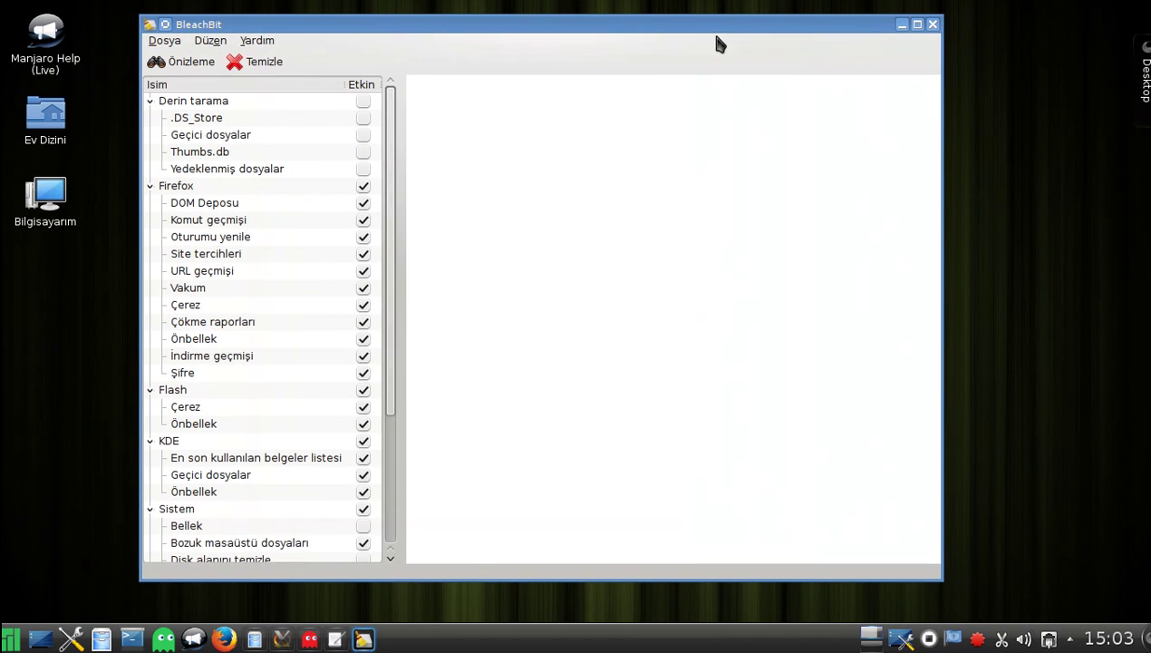
Step: Review BleachBit's general, custom, drive, language and whitelist preferences, checking which language is kept, and close the settings
click(218, 42)
click(233, 67)
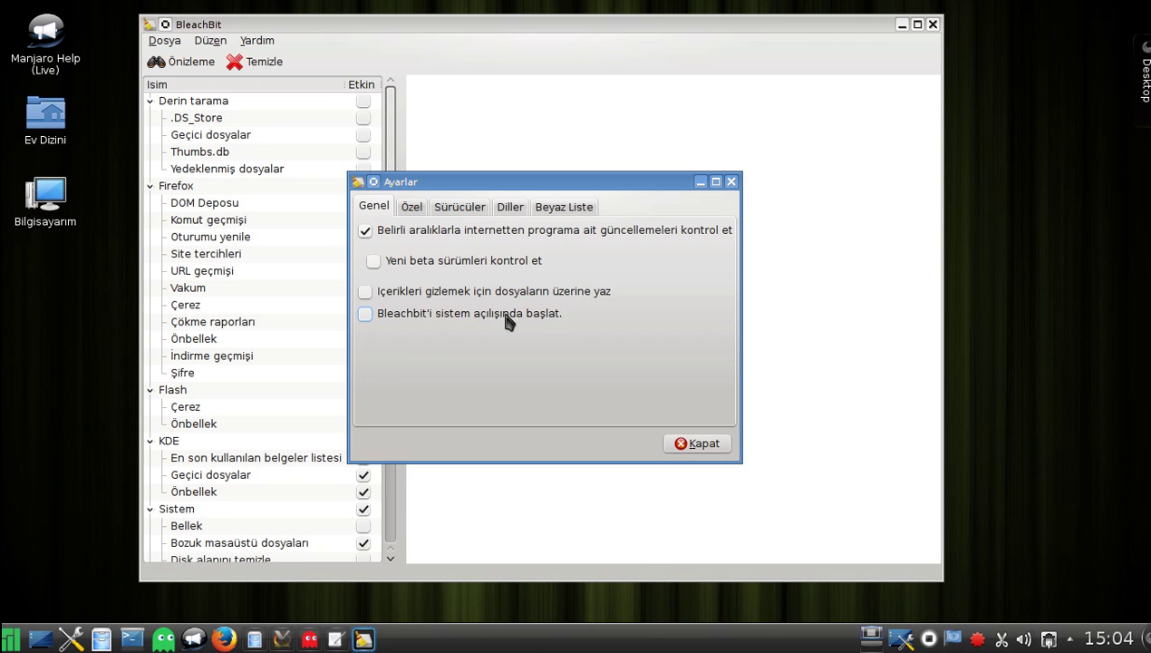
click(416, 209)
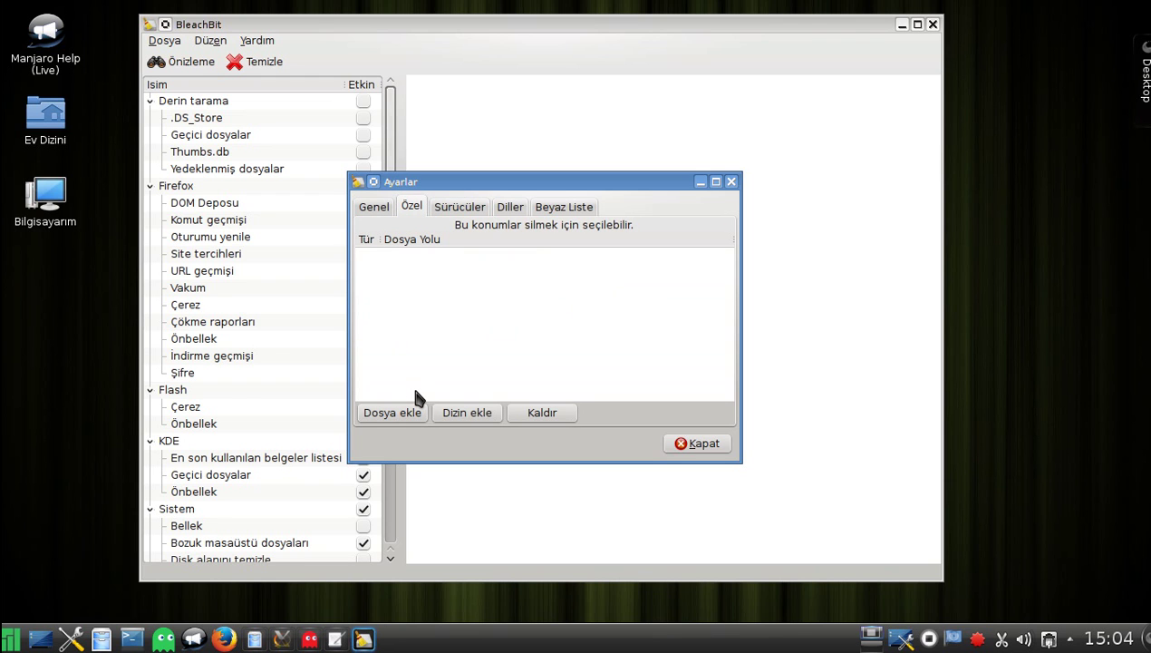
click(462, 208)
click(512, 210)
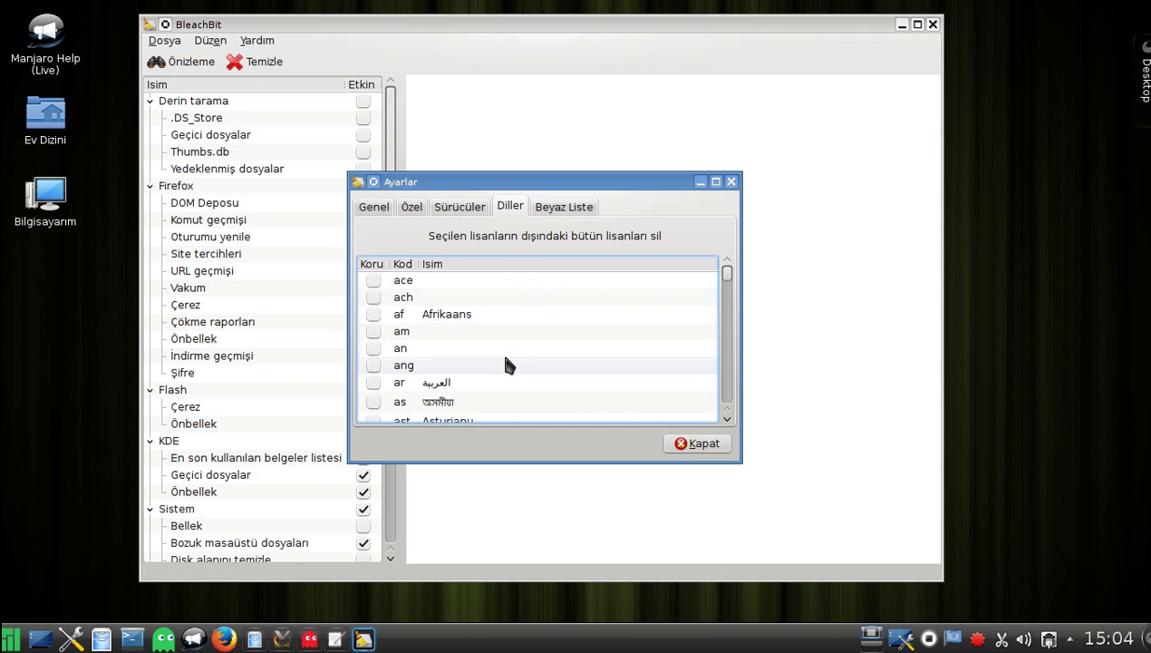
scroll(521, 367, down, 3)
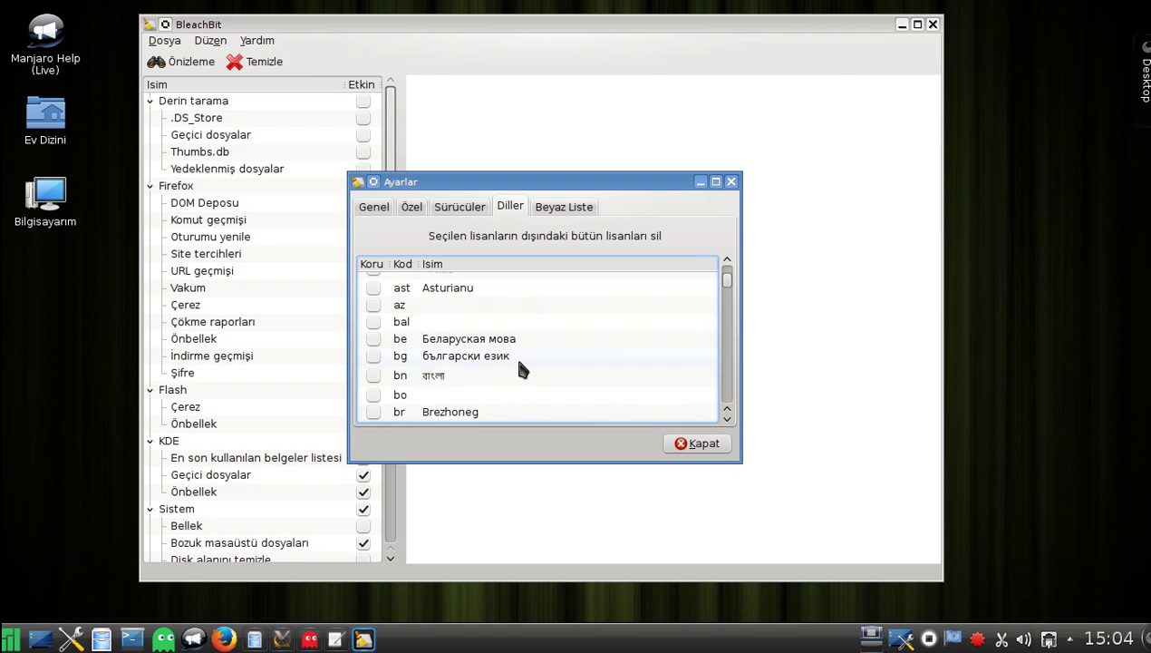
scroll(521, 367, down, 6)
scroll(522, 367, down, 15)
scroll(521, 369, down, 15)
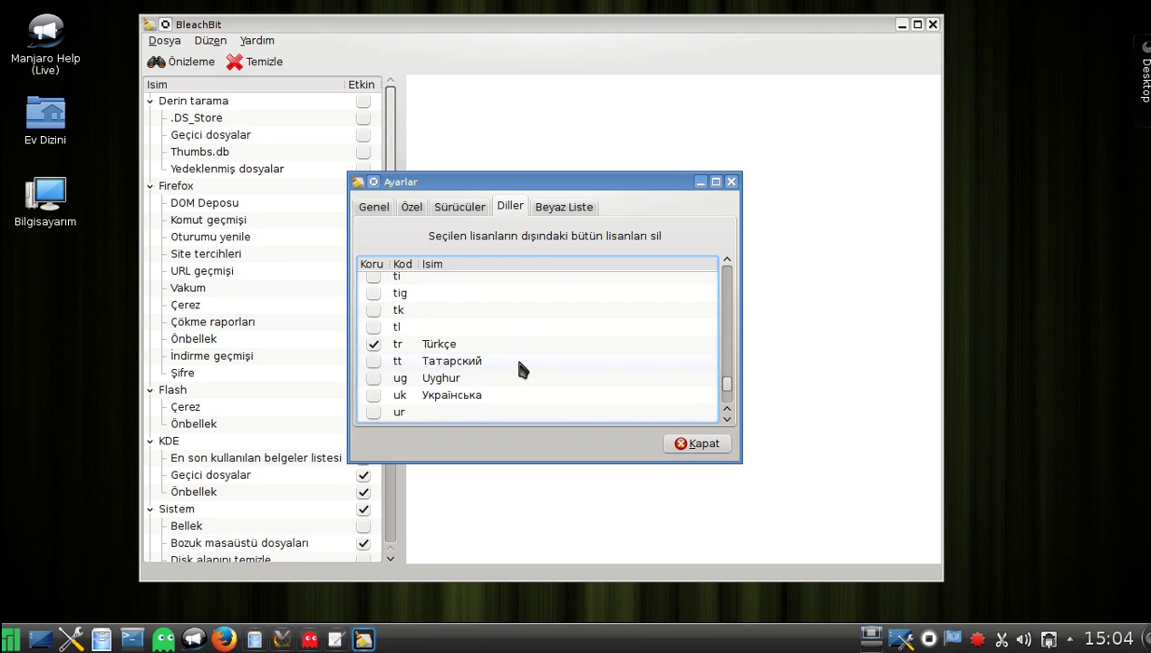
click(564, 207)
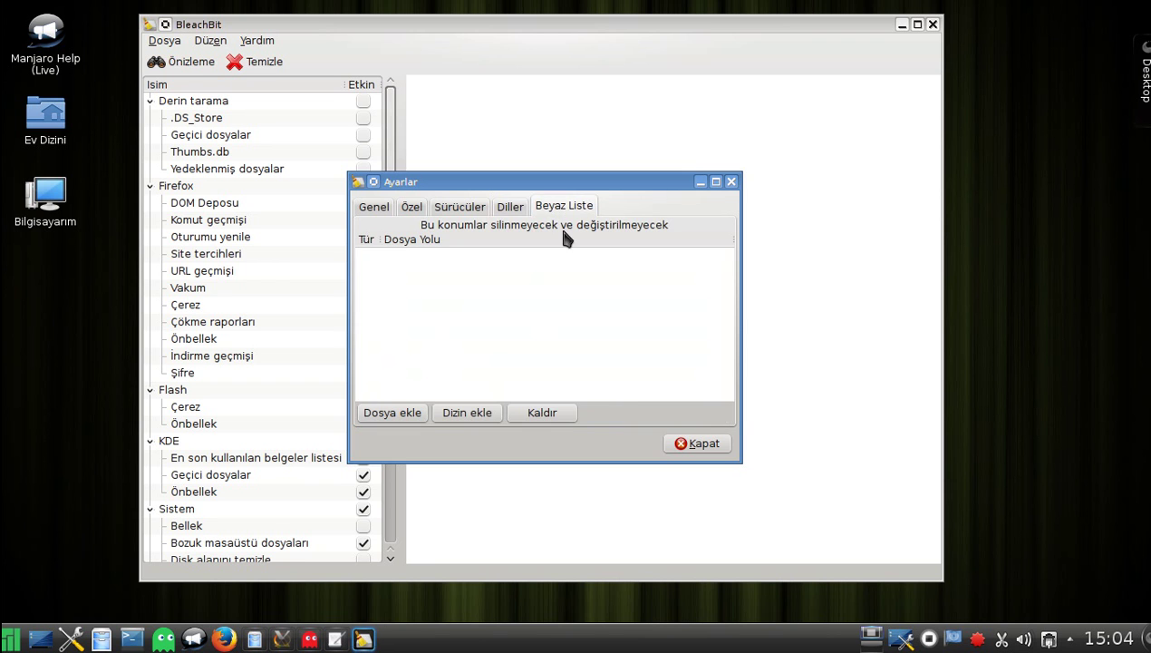
click(681, 443)
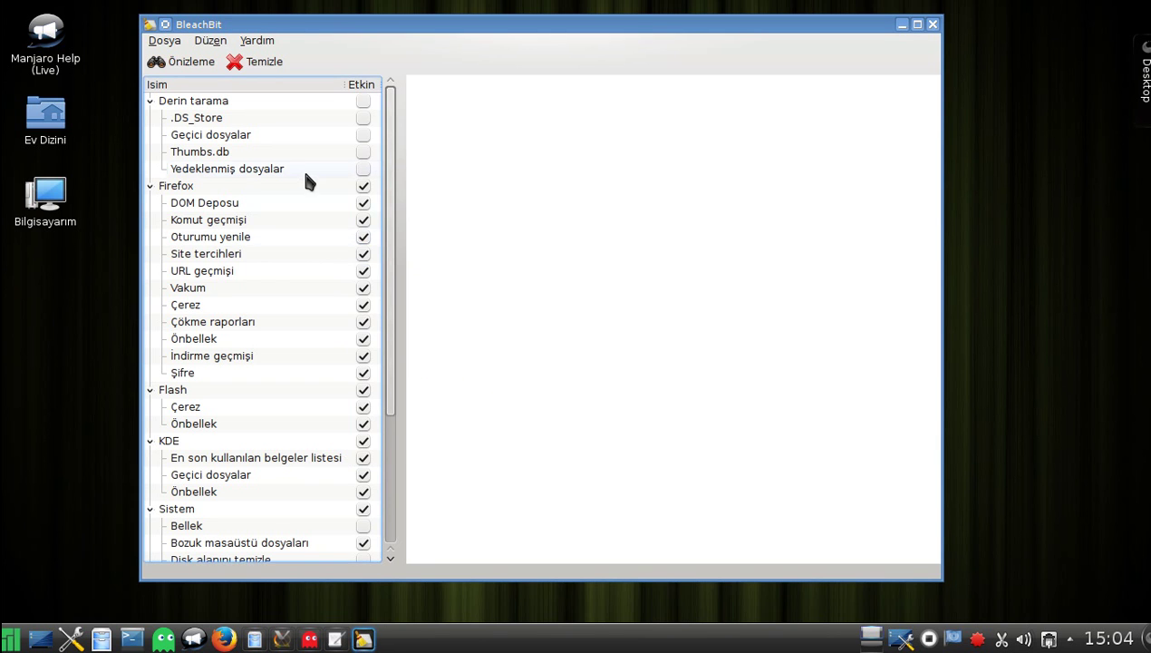
Step: Enable every Derin tarama option, accepting the warnings, and switch the whole group off again
click(362, 101)
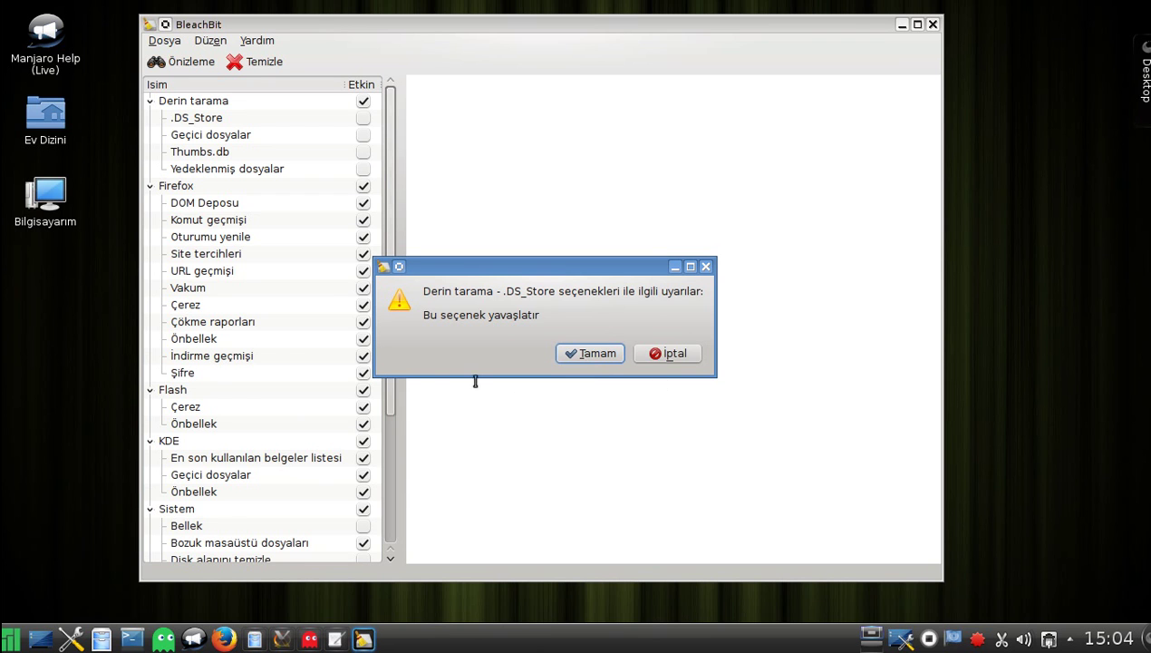
click(581, 357)
click(594, 356)
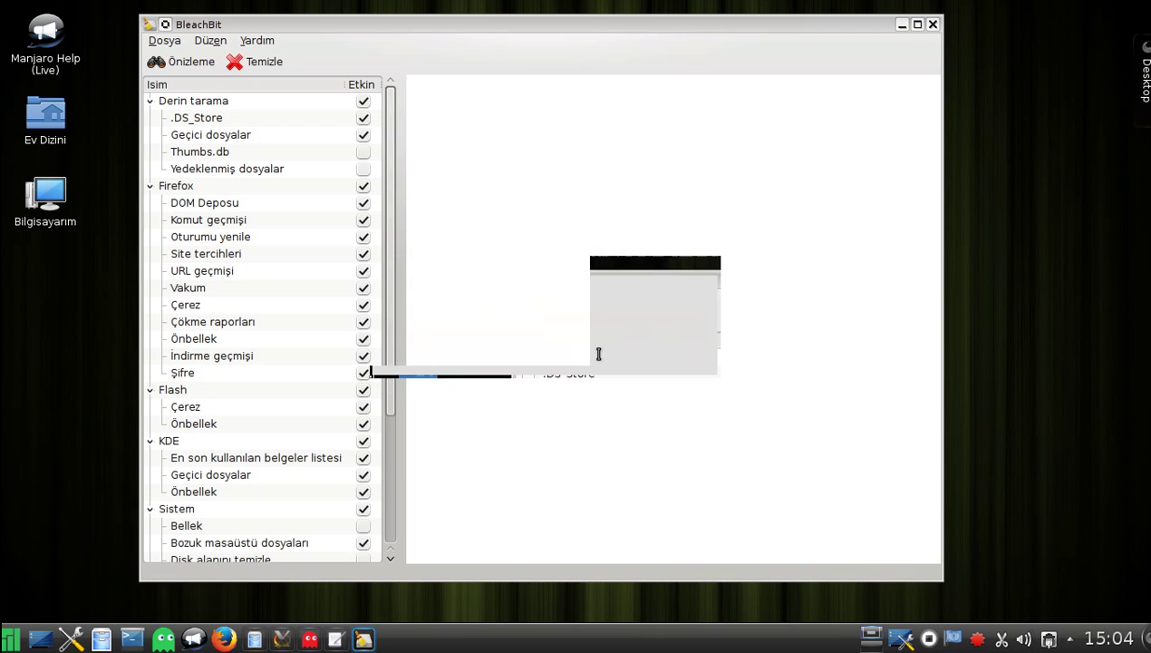
click(600, 357)
click(598, 354)
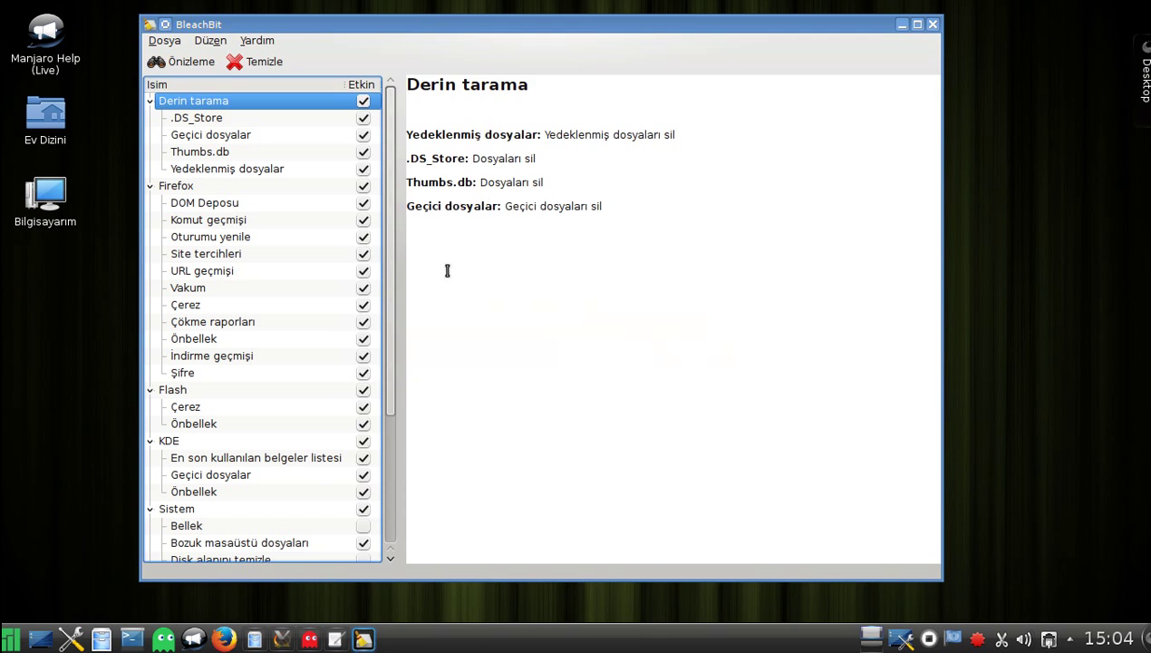
click(363, 101)
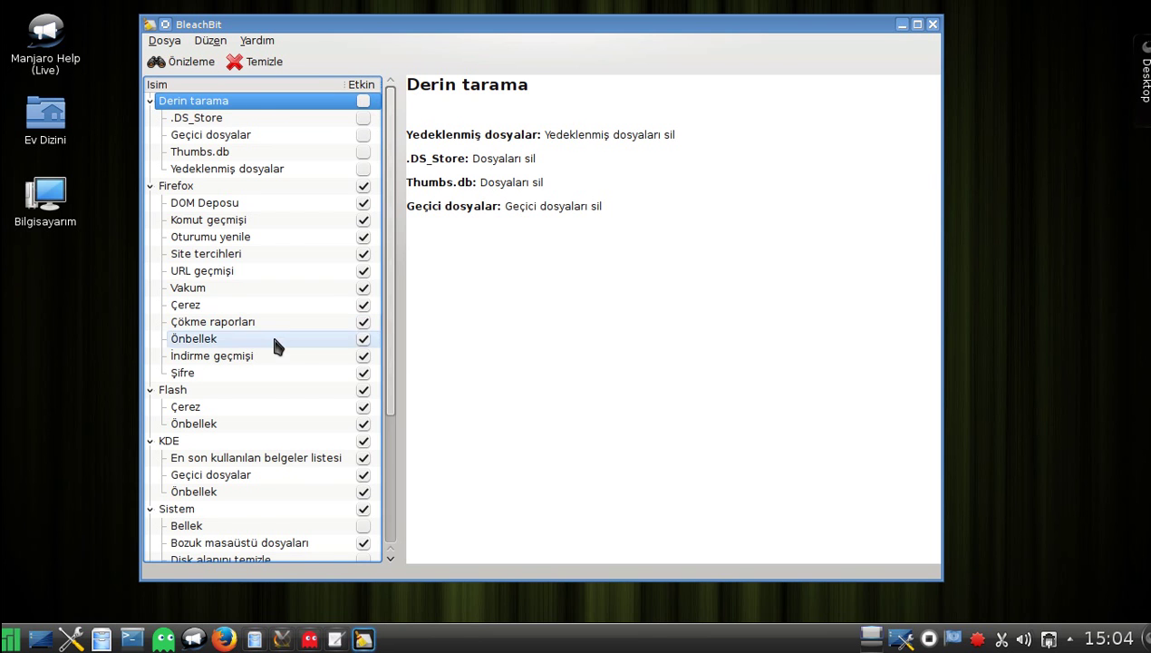
Step: Preview the cleanup for the selected Firefox, Flash, KDE and Sistem options and permanently delete the files
scroll(276, 363, down, 1)
scroll(277, 385, down, 2)
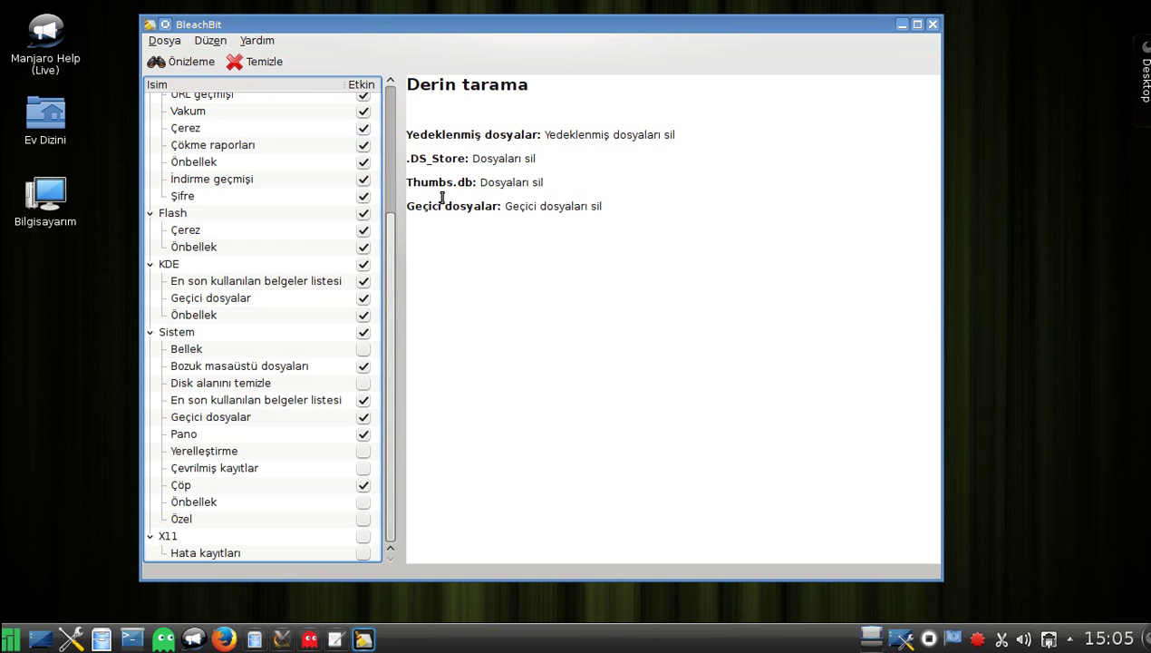
click(186, 64)
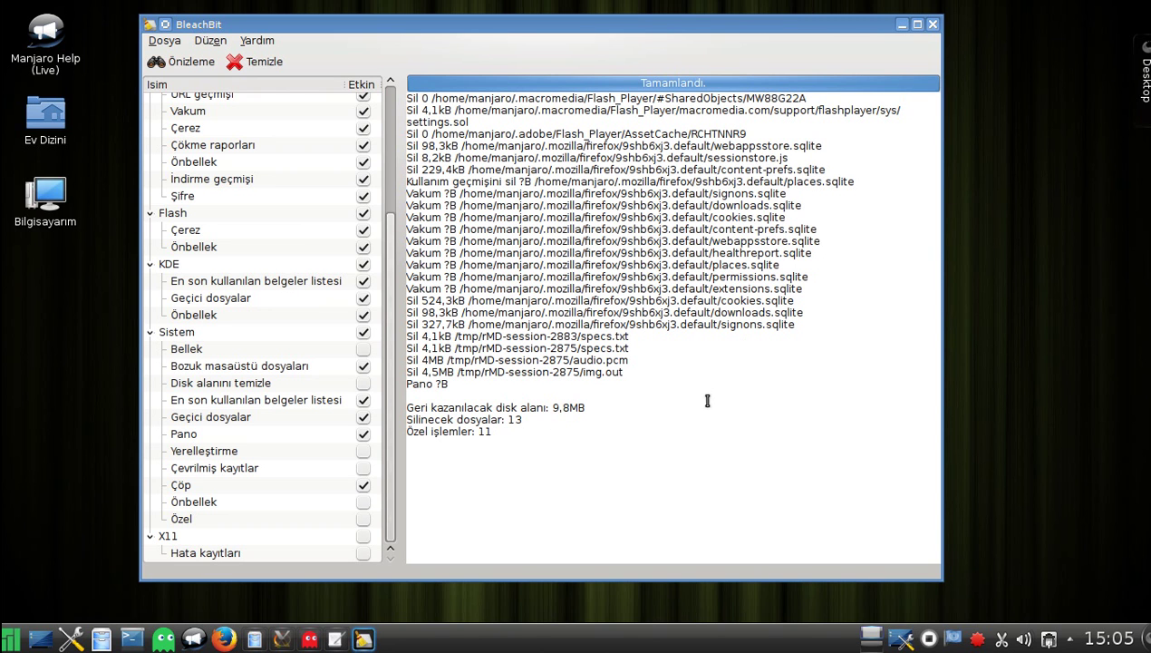
click(261, 66)
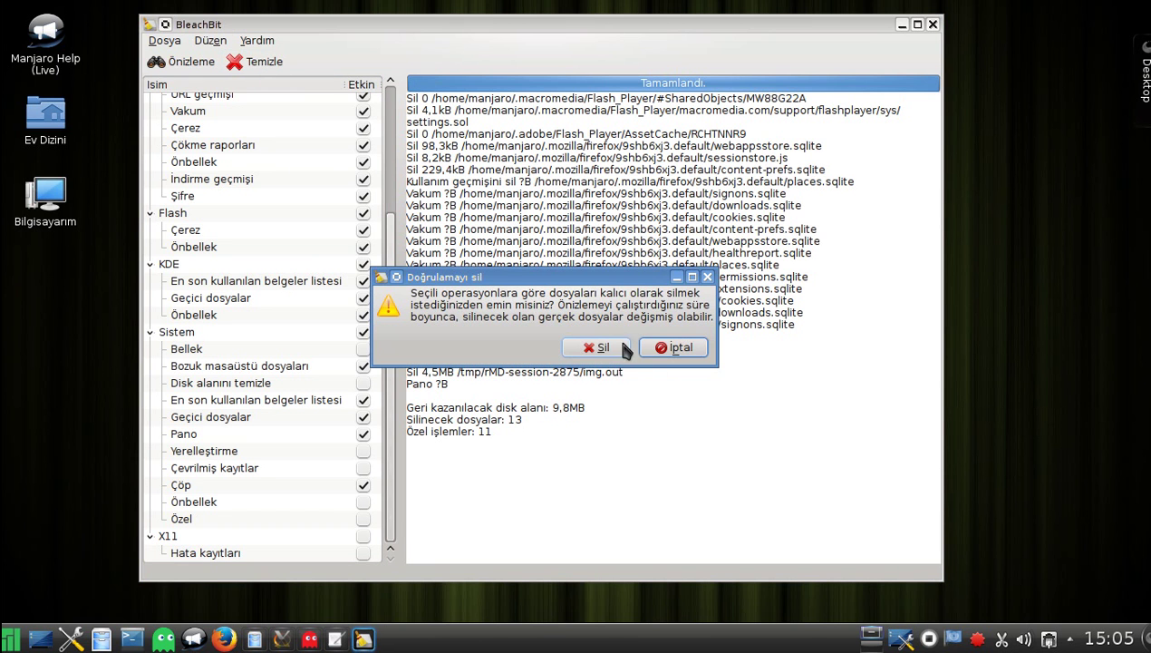
click(589, 347)
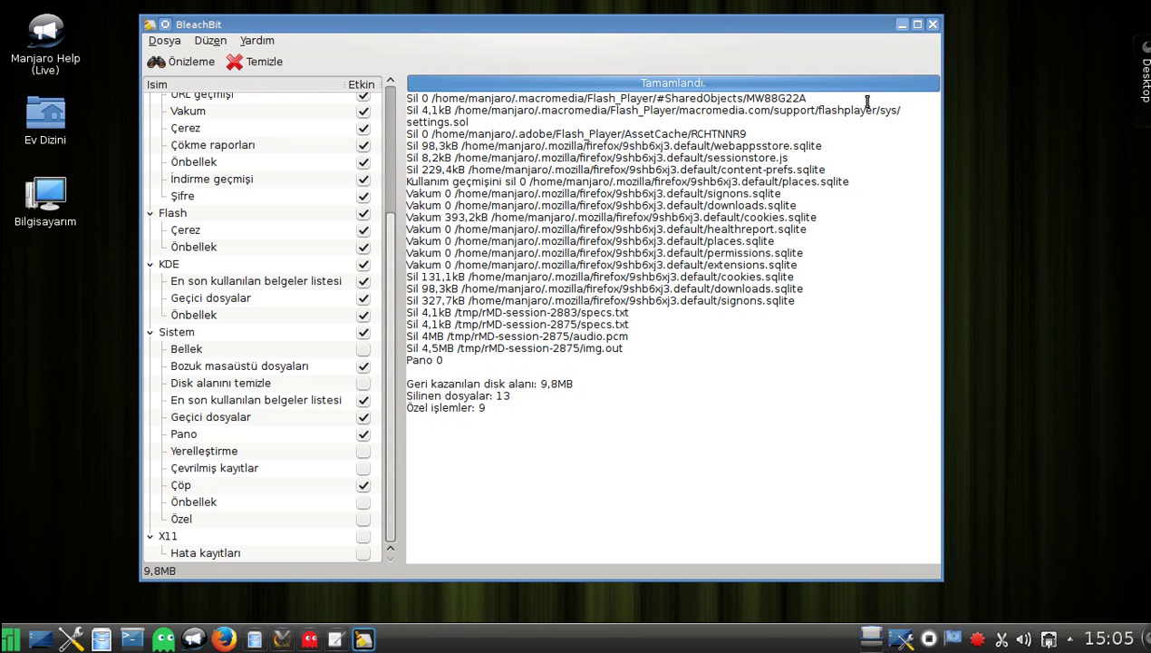
Step: Switch to the Dolphin window, reposition and enlarge it, and examine the package cache folder's full path
click(253, 640)
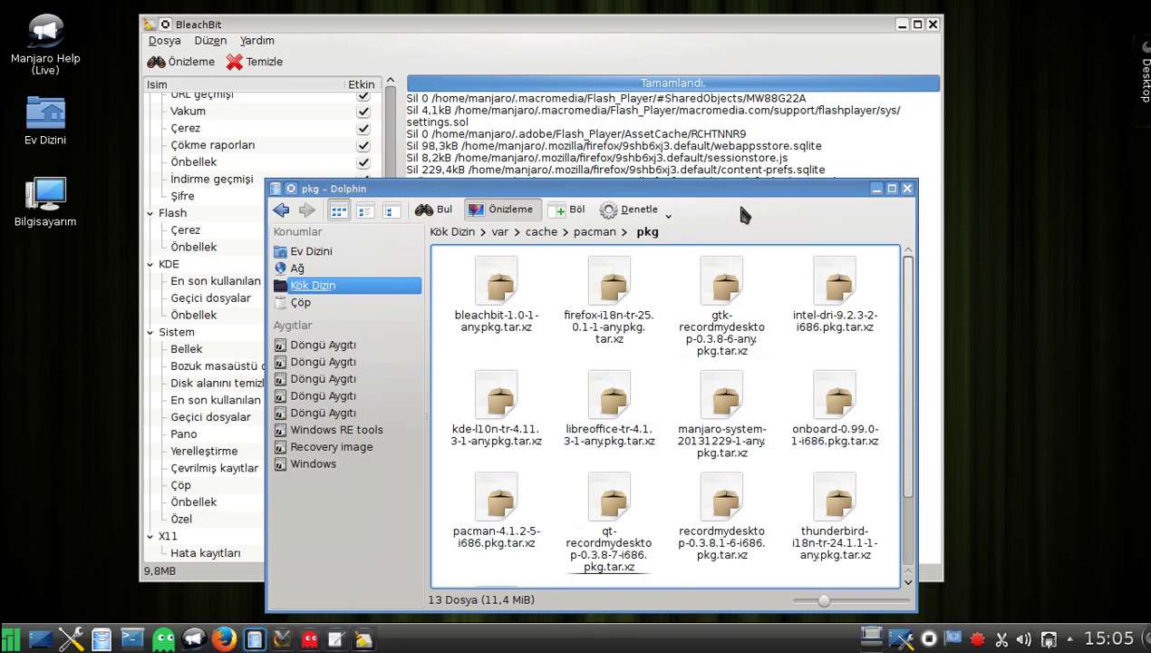
drag(740, 209, 840, 82)
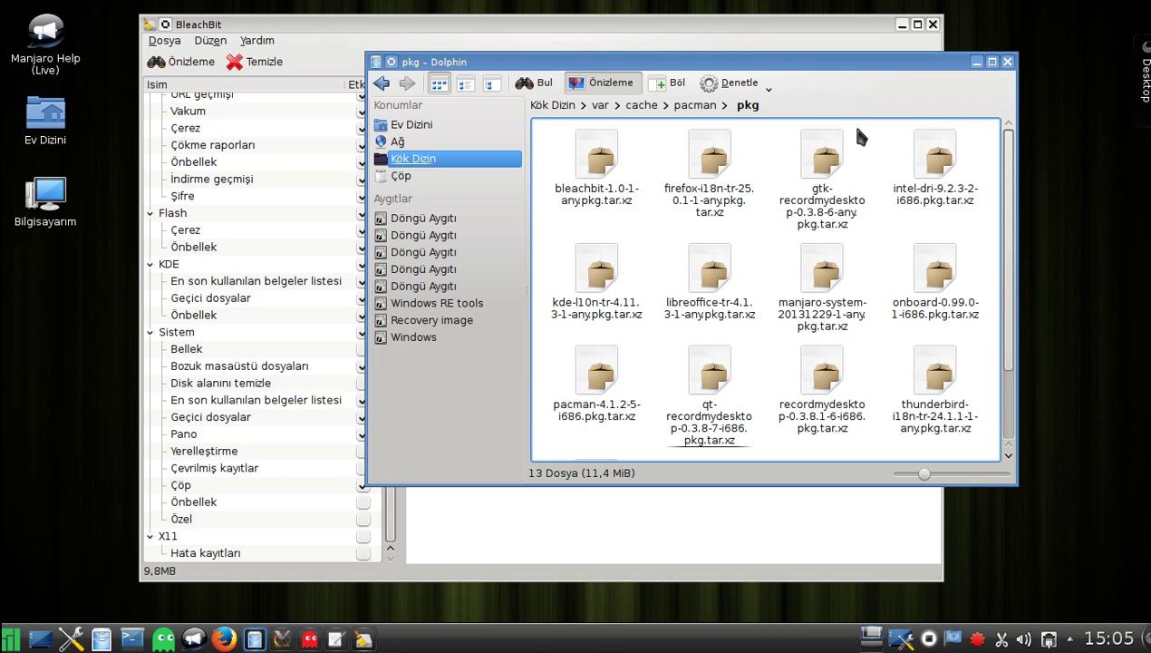
drag(1017, 483, 1101, 563)
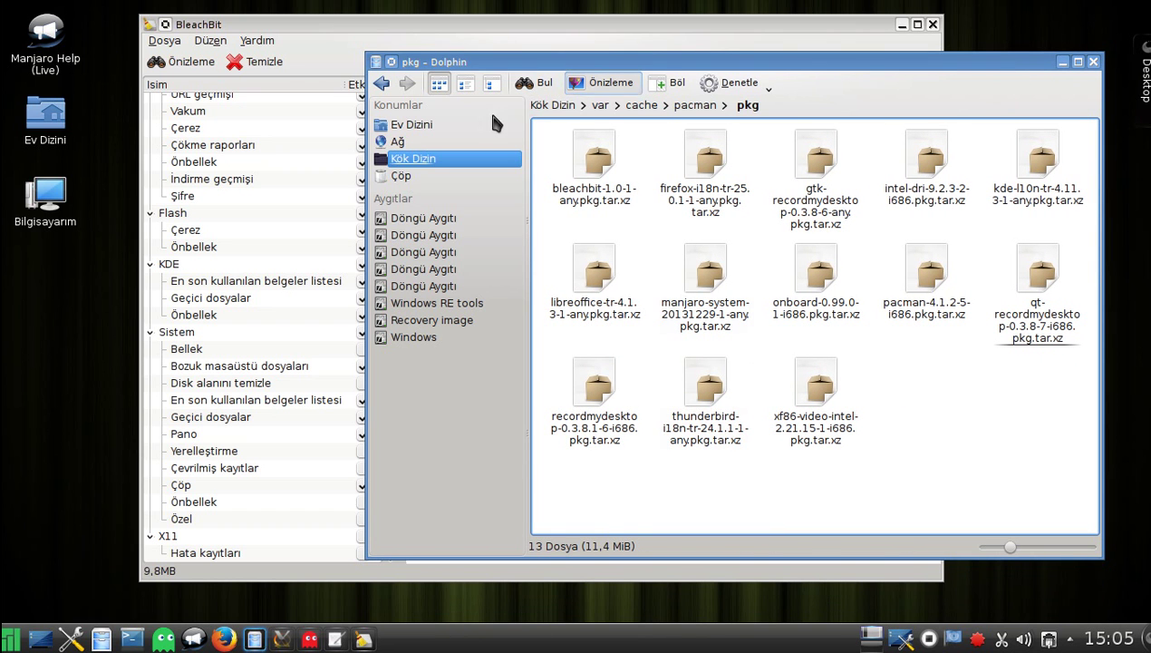
click(778, 104)
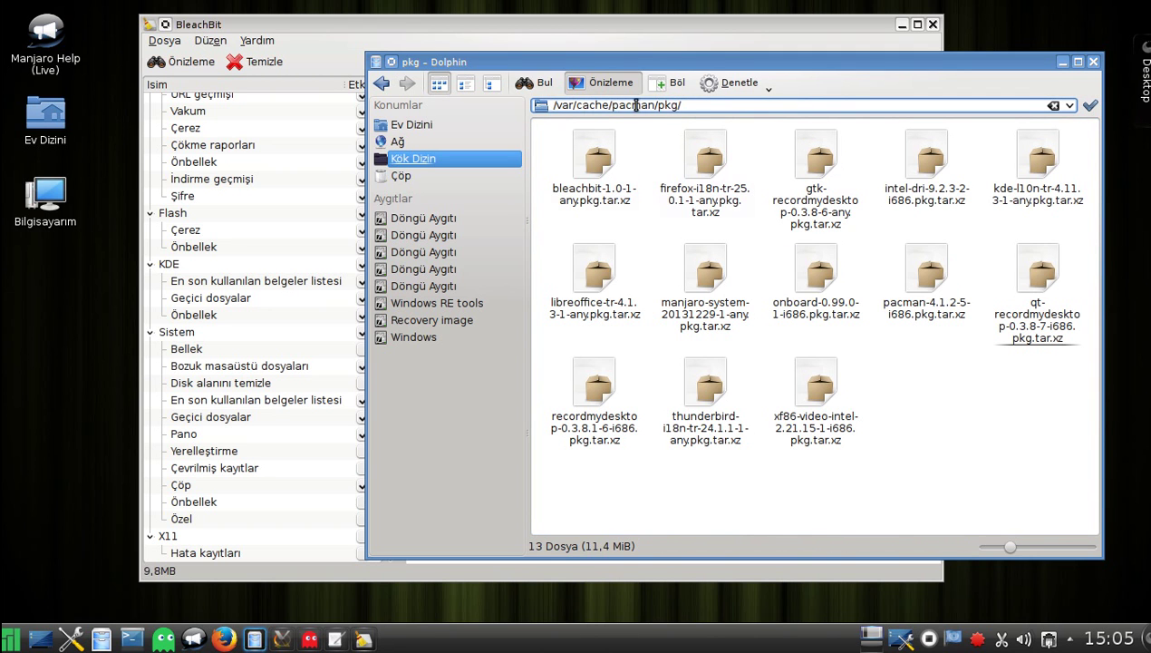
drag(613, 104, 533, 104)
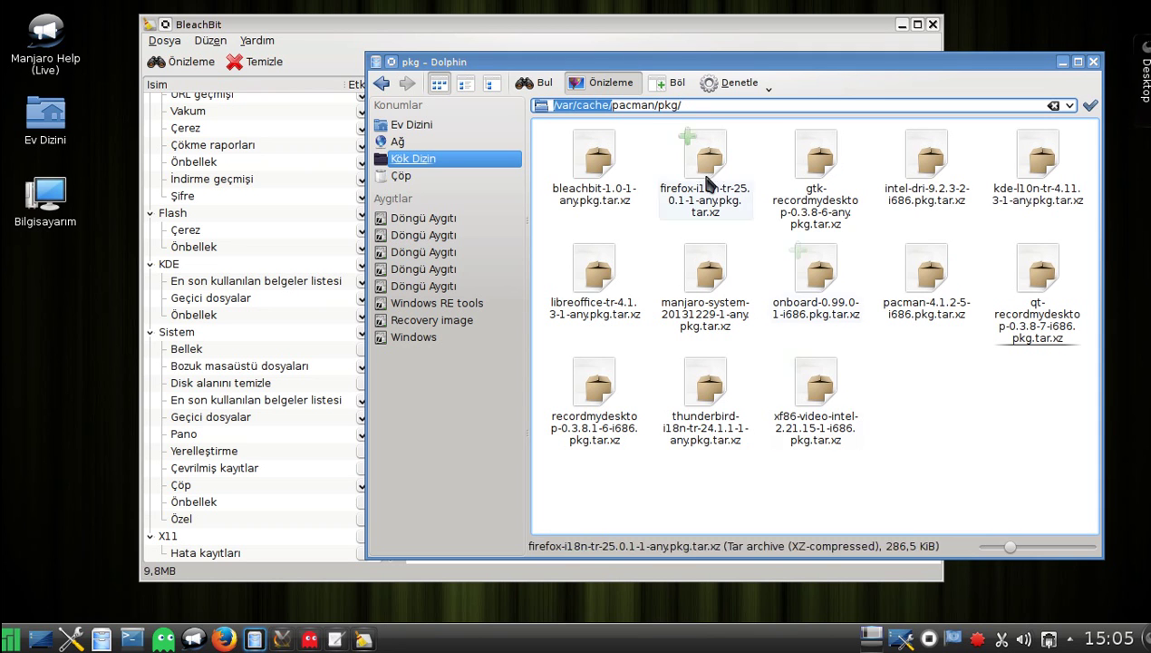
click(702, 105)
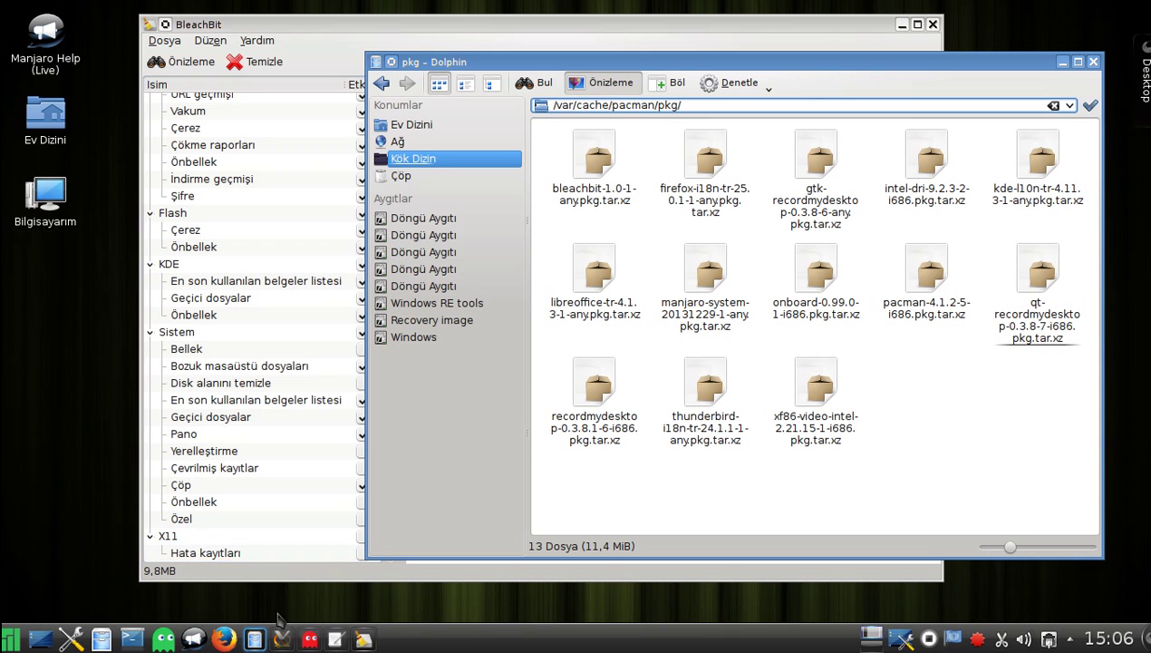
Step: Switch to the Kate notes, copy the Manjaro command "sudo pacman -Scc" and minimize the editor
click(335, 639)
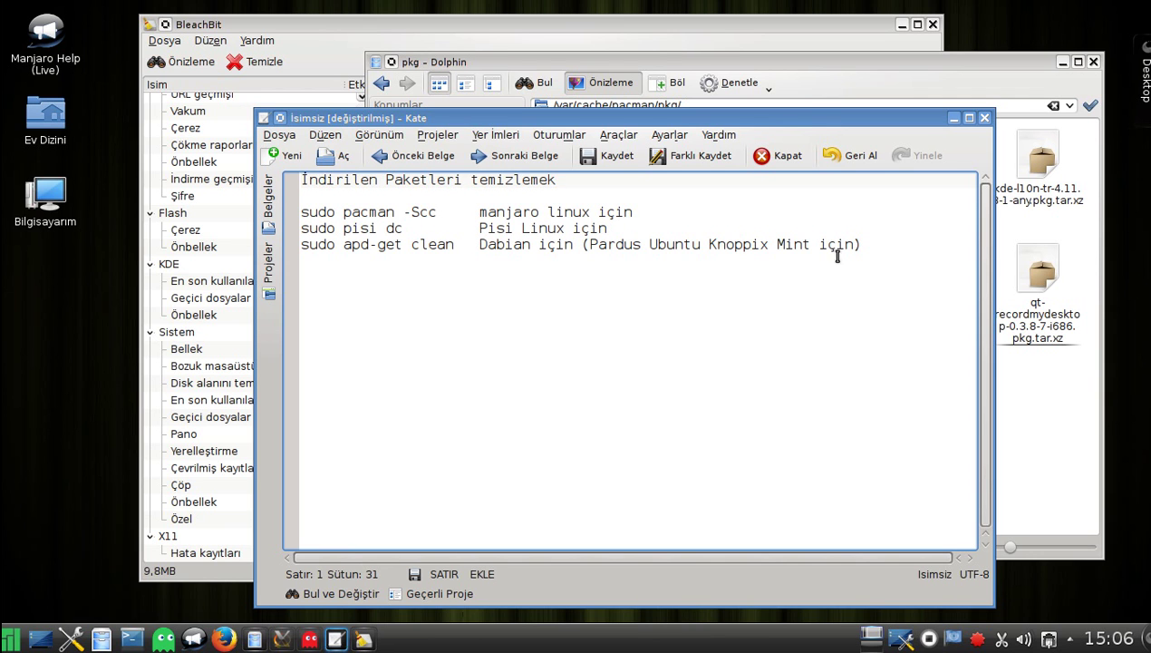
drag(438, 213, 302, 212)
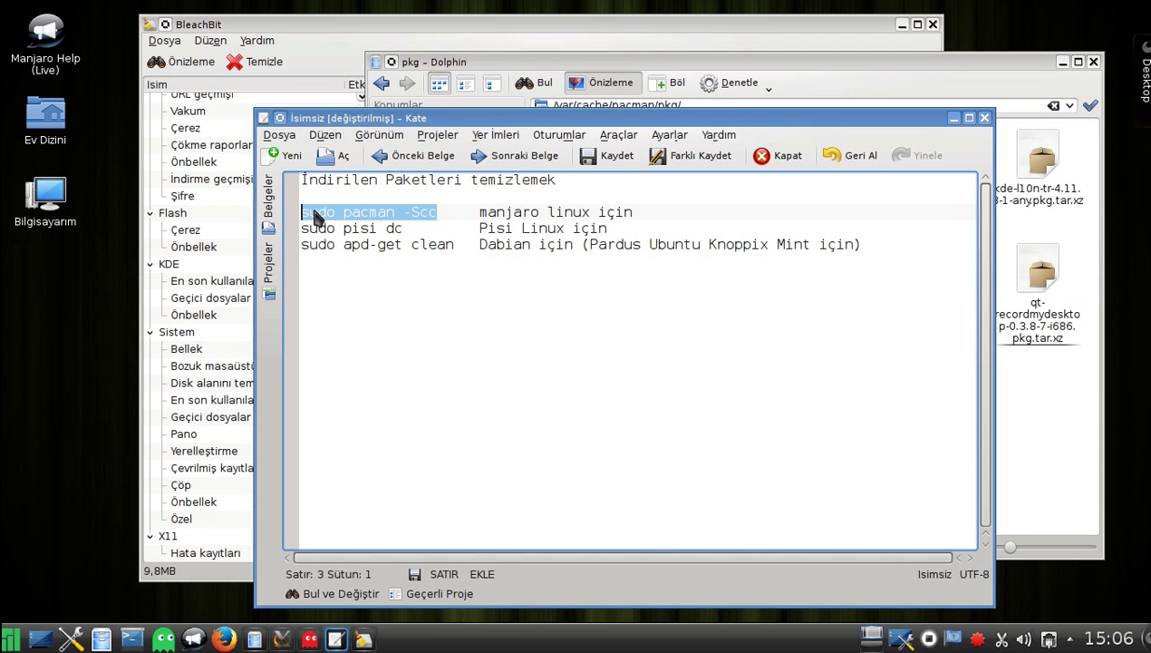
right_click(310, 214)
click(353, 244)
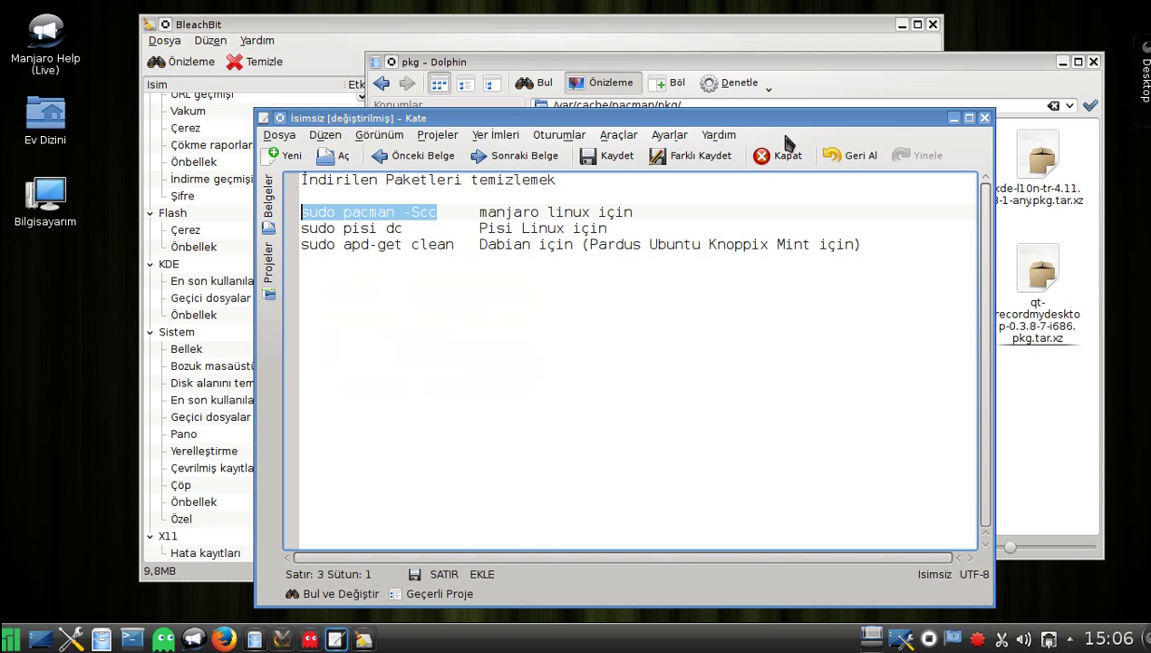
click(954, 118)
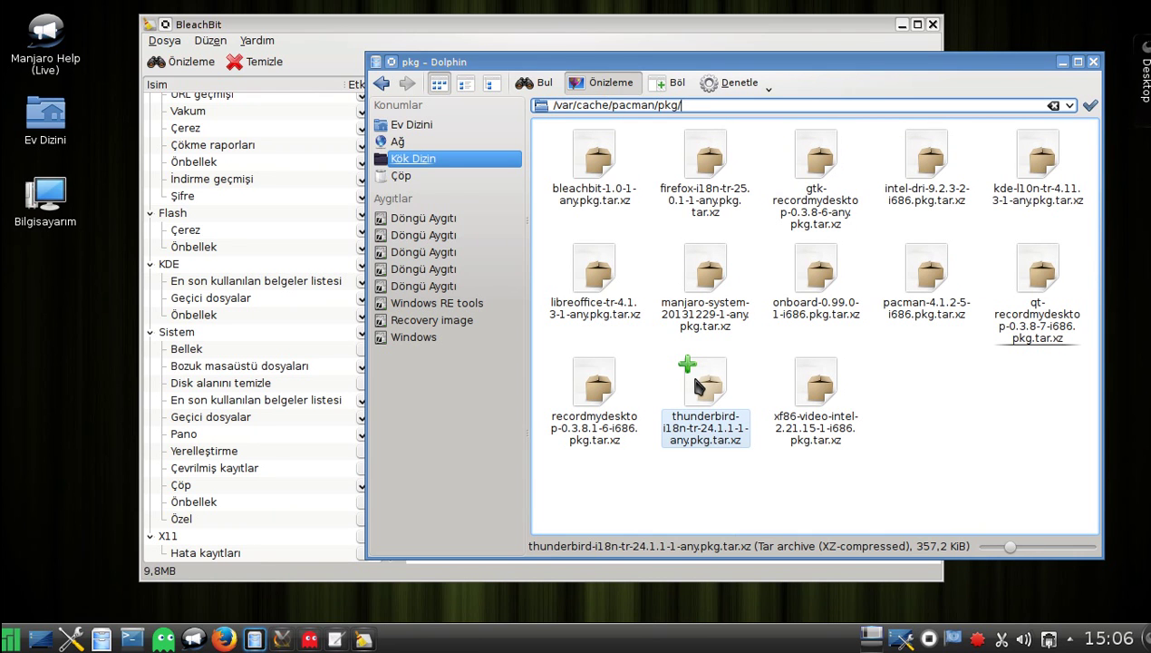
Step: Run the copied command "sudo pacman -Scc" in the drop-down terminal and answer "e" to remove all files from the package cache
key(F12)
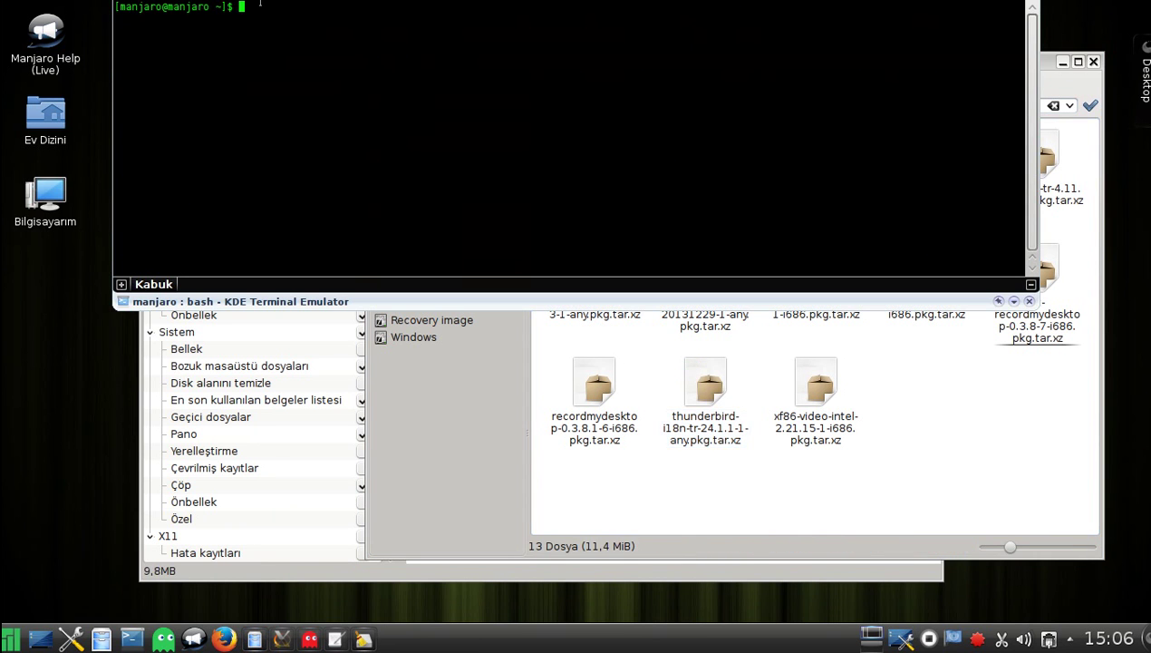
right_click(238, 7)
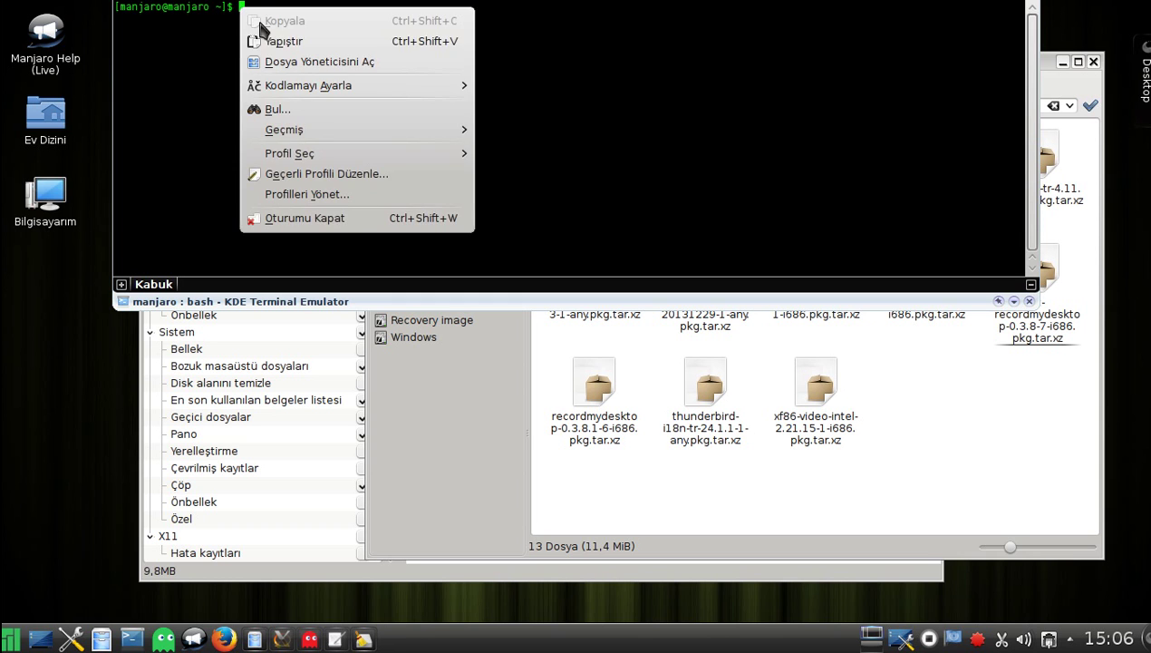
click(267, 40)
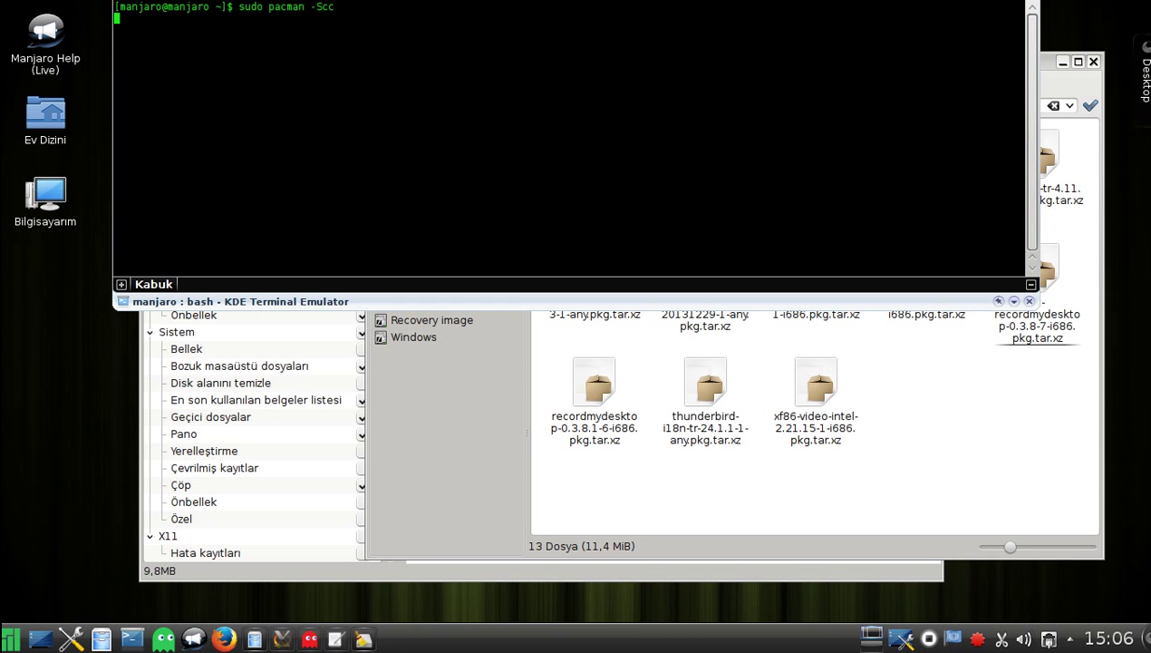
key(Return)
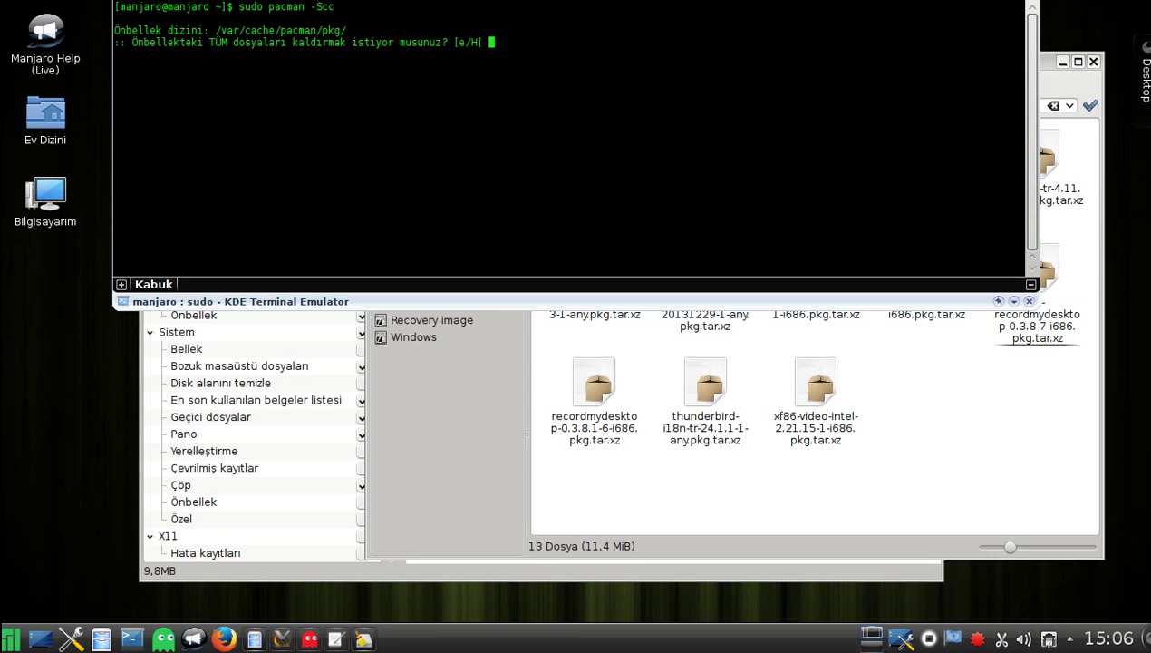
text(e)
key(Return)
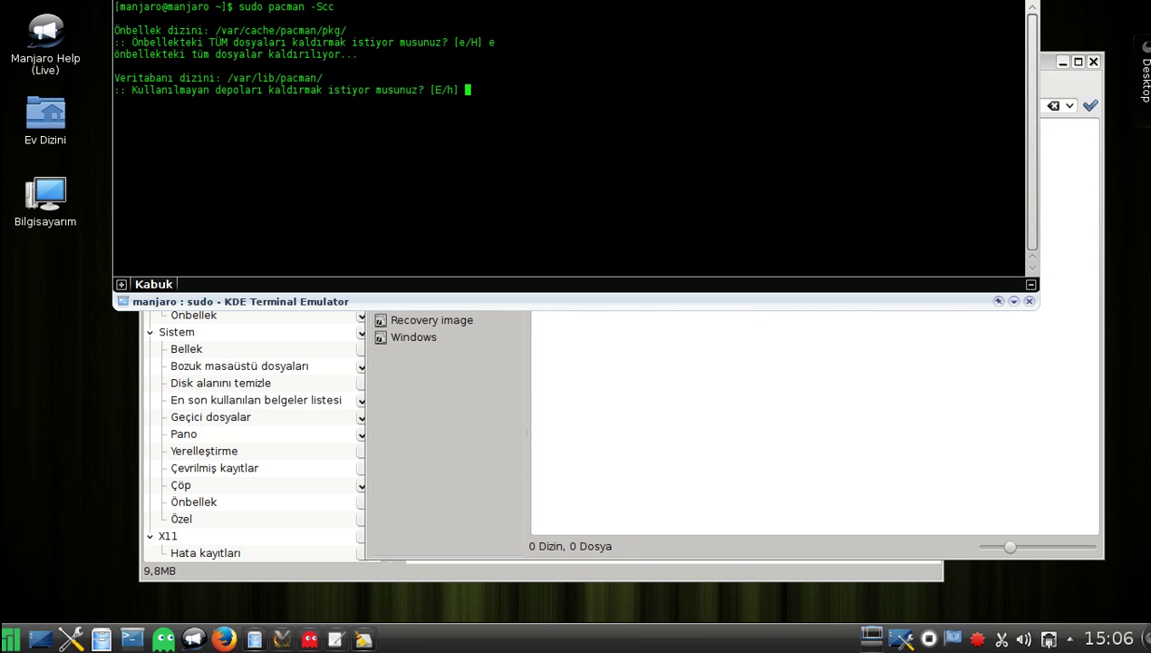
Step: Return to Dolphin and browse from Kök Dizin through var, cache and pacman into pkg to check the package cache folder
click(1072, 91)
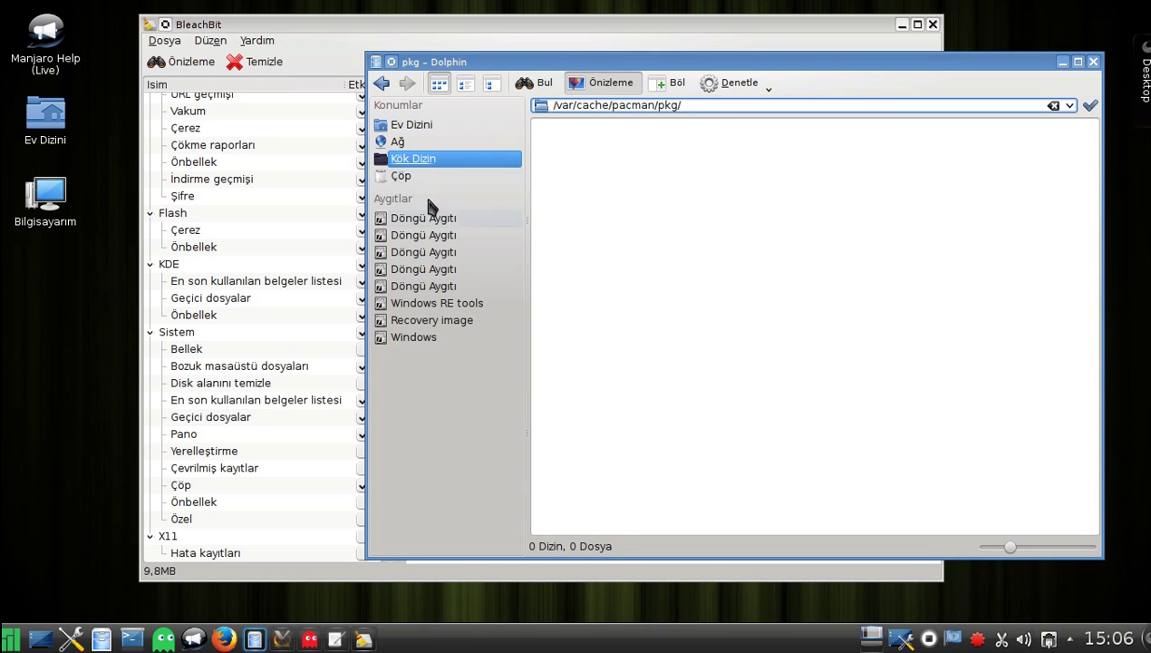
click(412, 160)
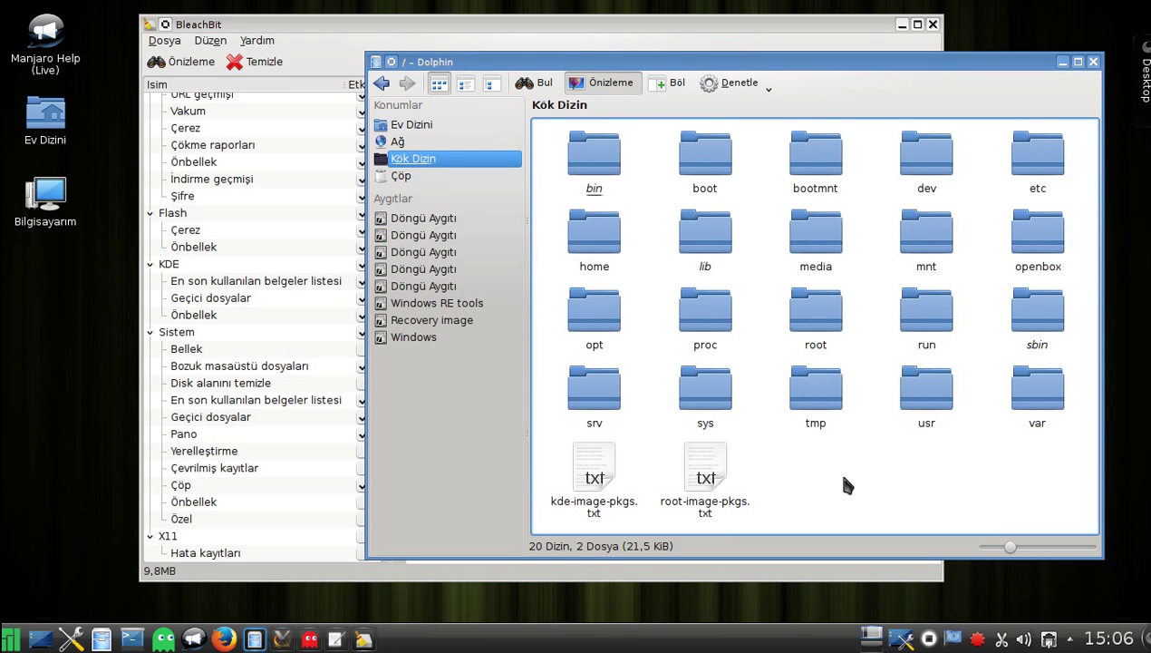
click(1029, 399)
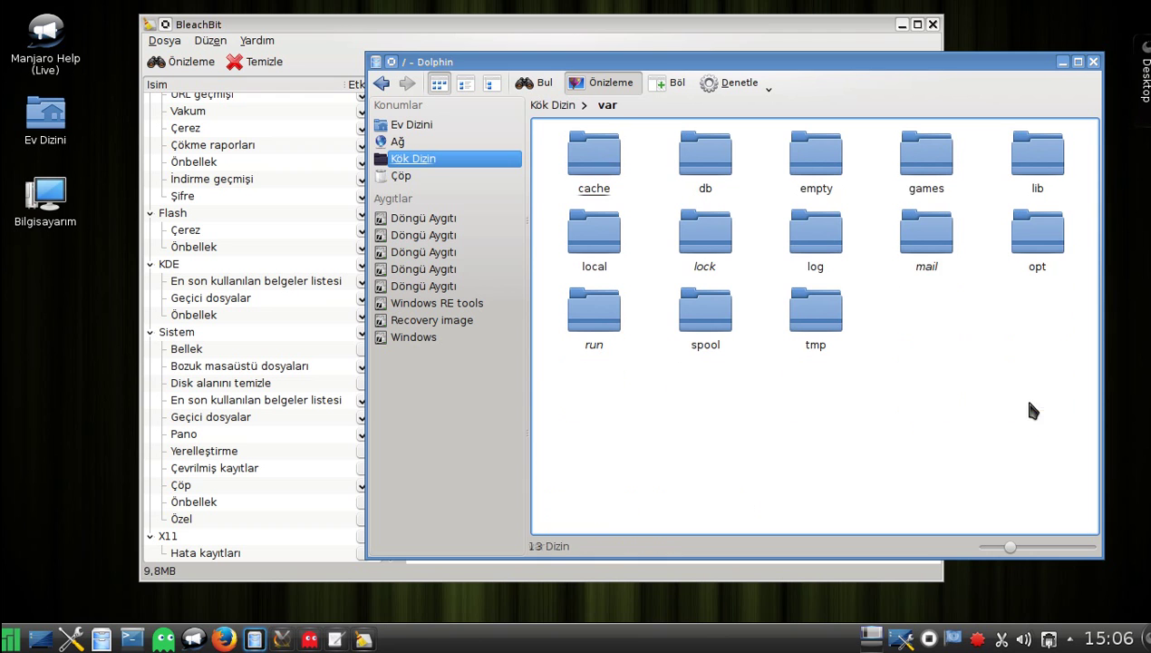
click(605, 171)
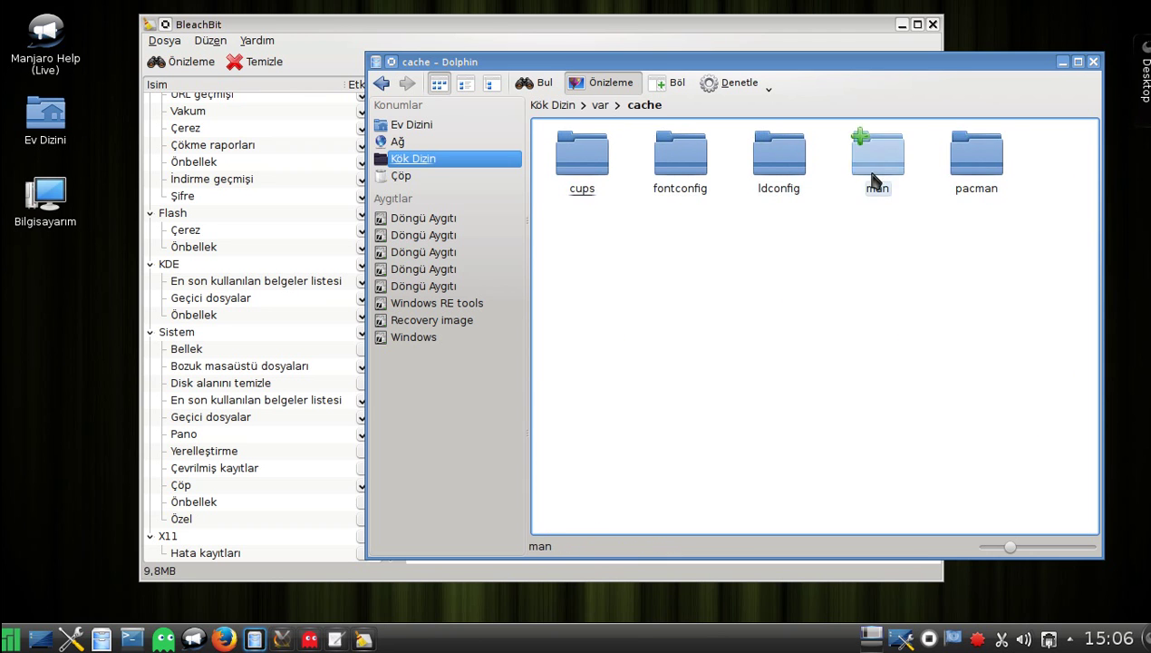
click(988, 172)
click(583, 172)
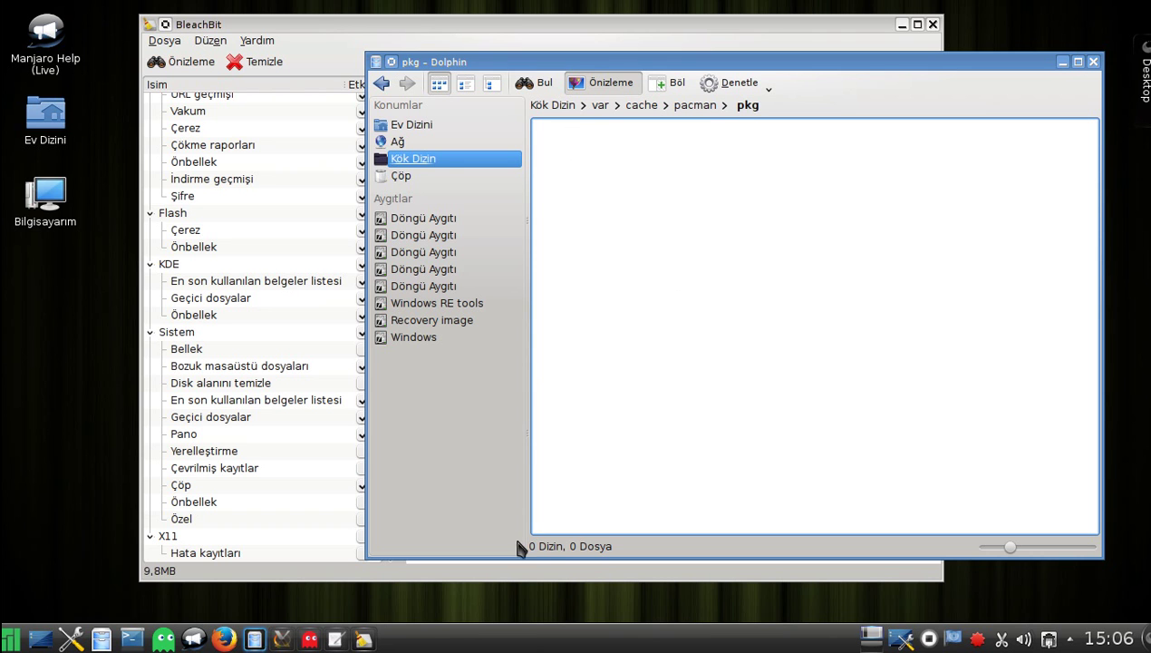
Step: Examine the Paket Yöneticisi and Octopi package managers, including Octopi's available commands, and return to the Dolphin window
click(282, 639)
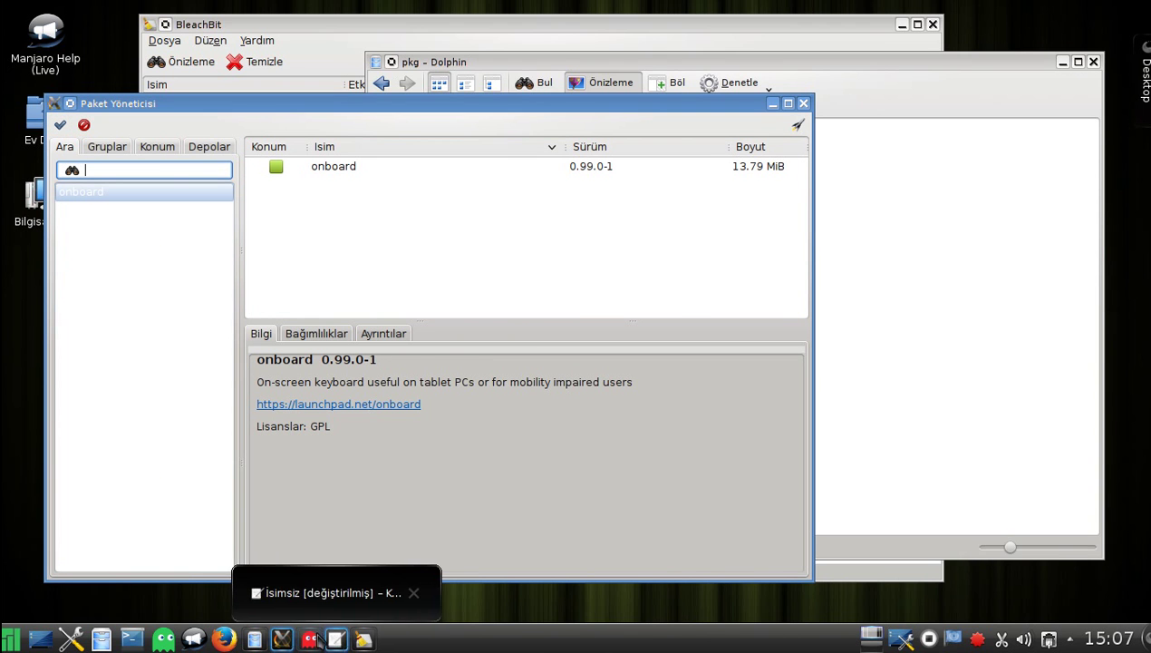
click(310, 639)
click(432, 83)
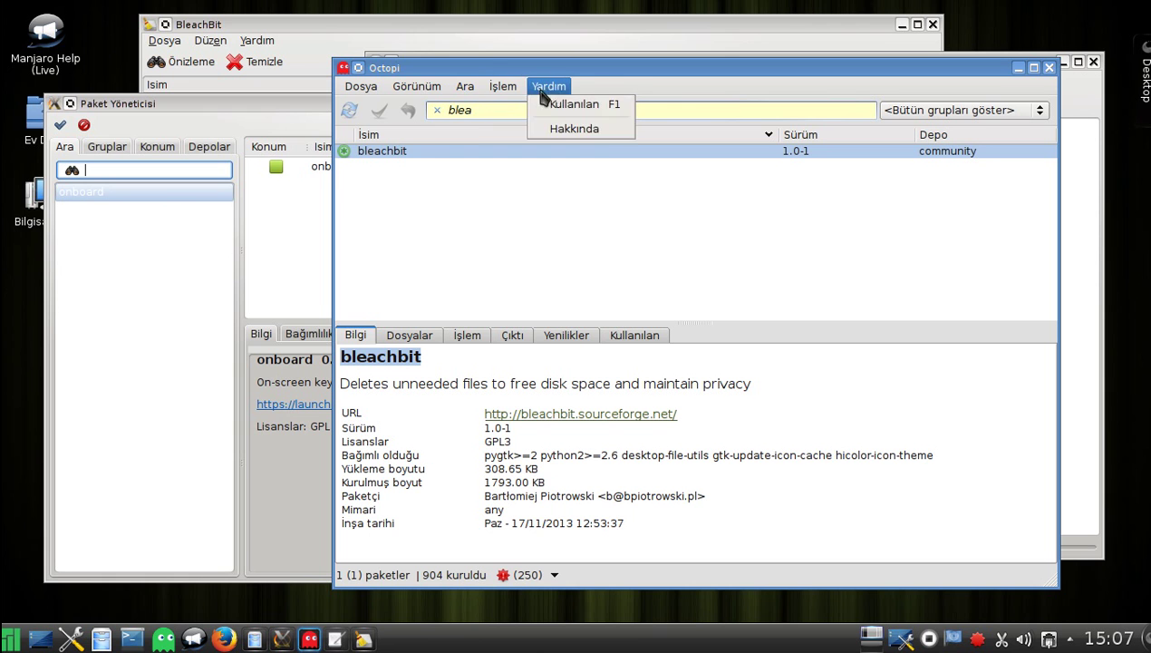
mouse_move(372, 86)
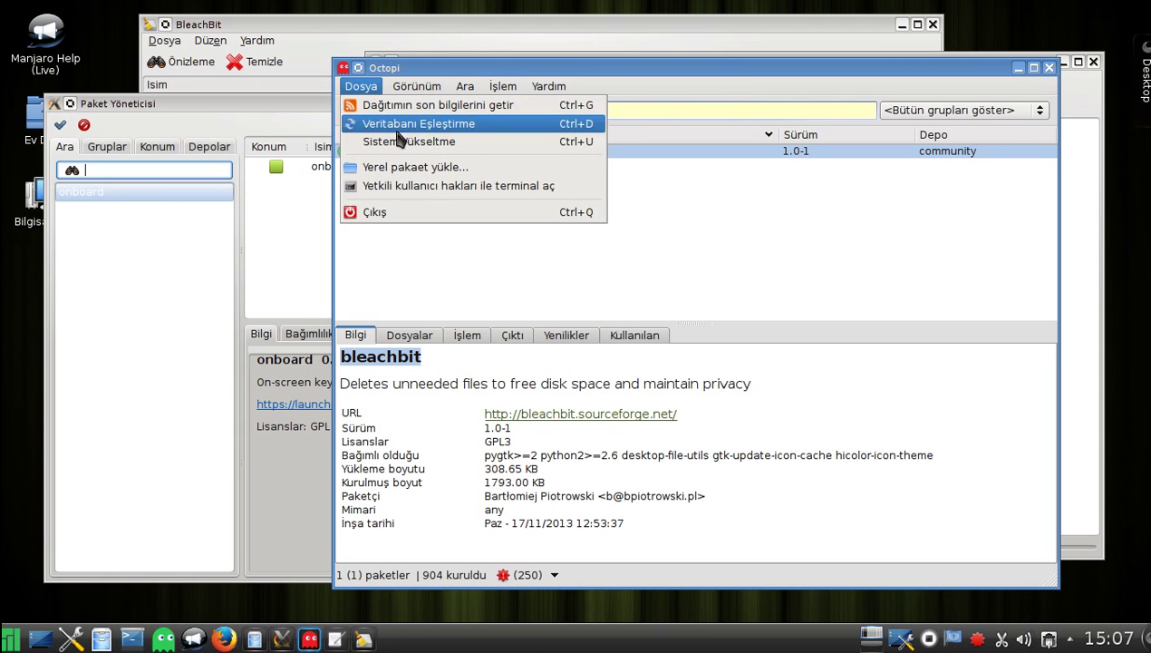
click(371, 237)
click(202, 169)
click(905, 234)
click(210, 106)
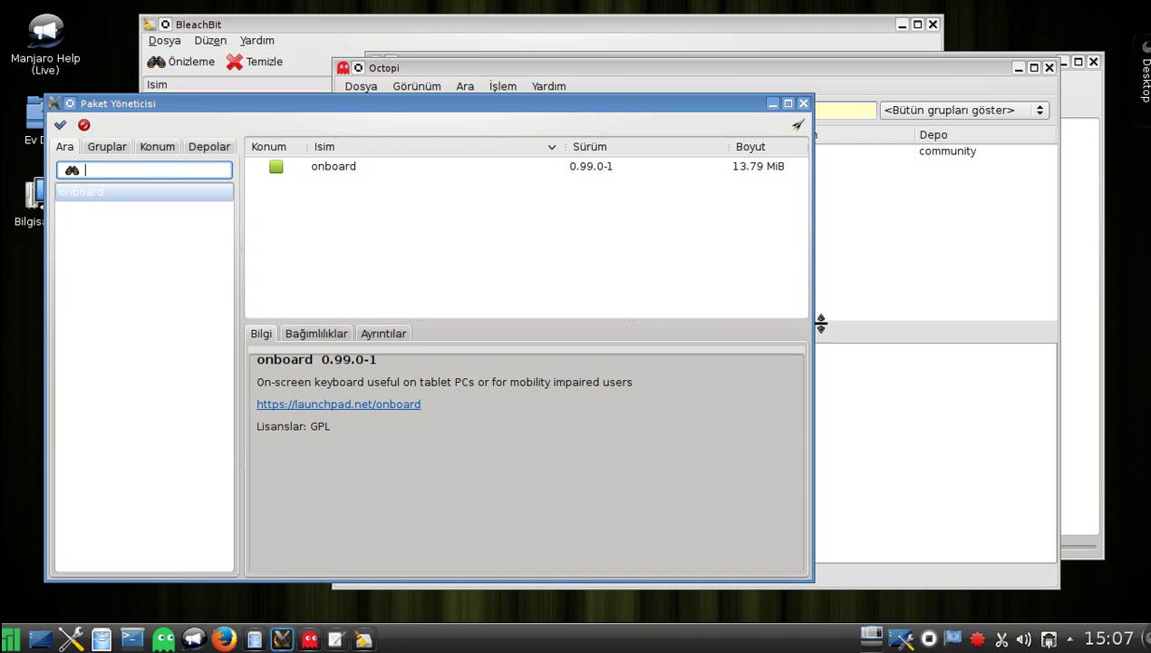
click(938, 196)
click(240, 116)
click(1074, 156)
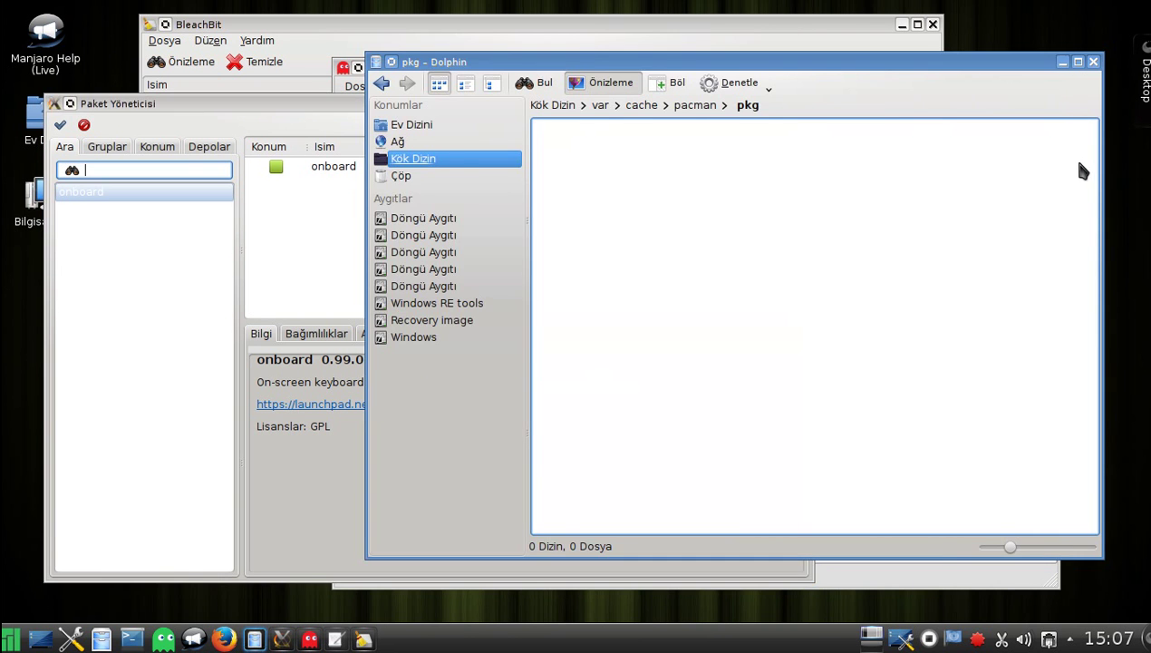
Step: Review the Kate notes, highlighting the commands "sudo pisi dc" and "sudo apd-get clean", and minimize the editor
click(537, 22)
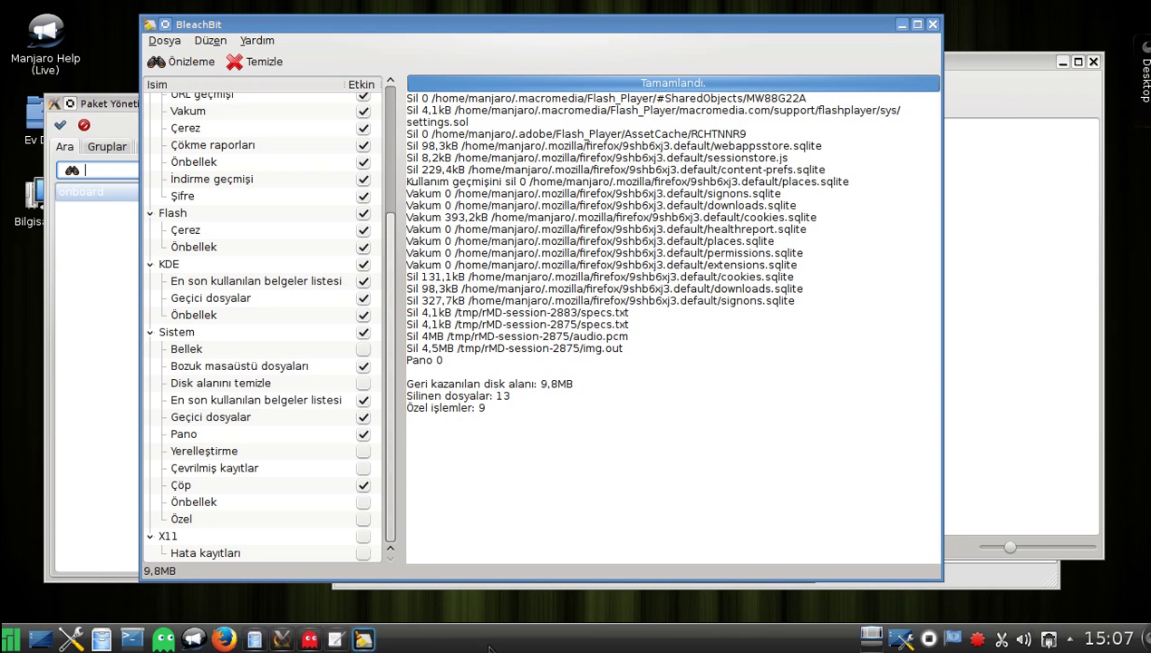
click(335, 639)
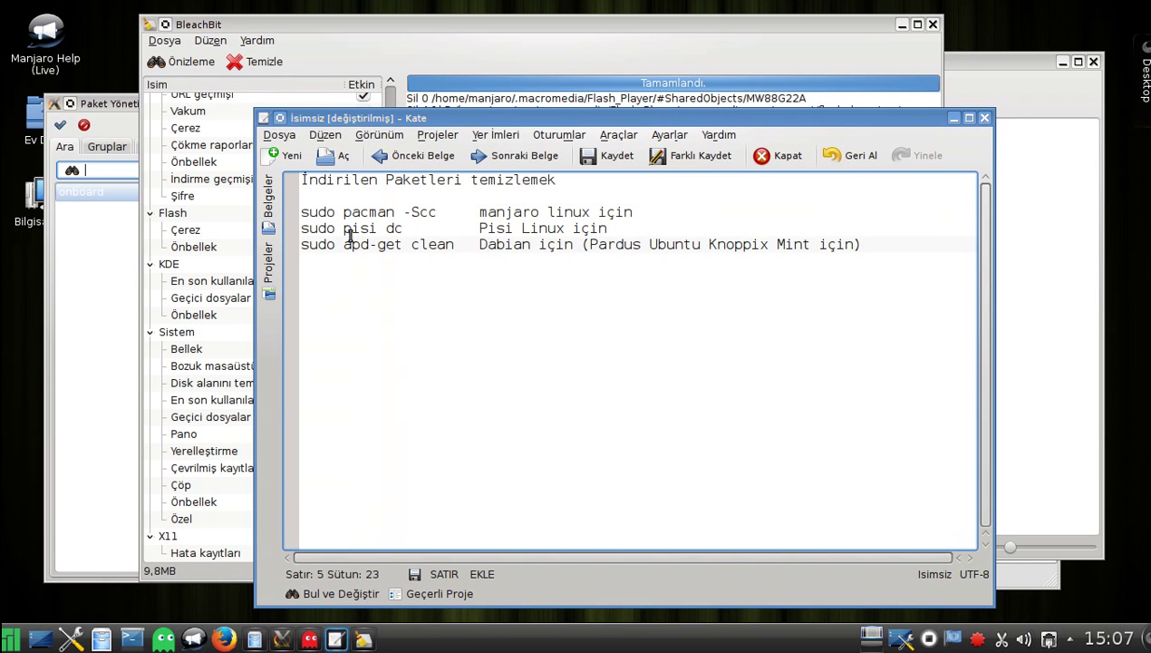
drag(304, 228, 402, 229)
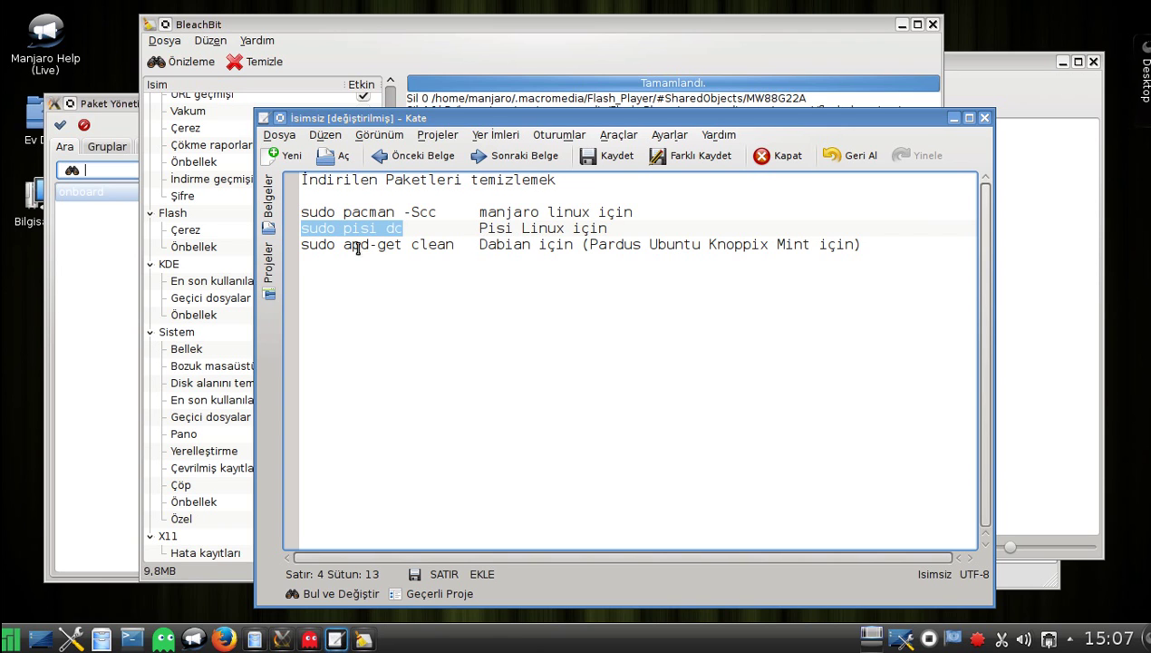
drag(453, 246, 289, 248)
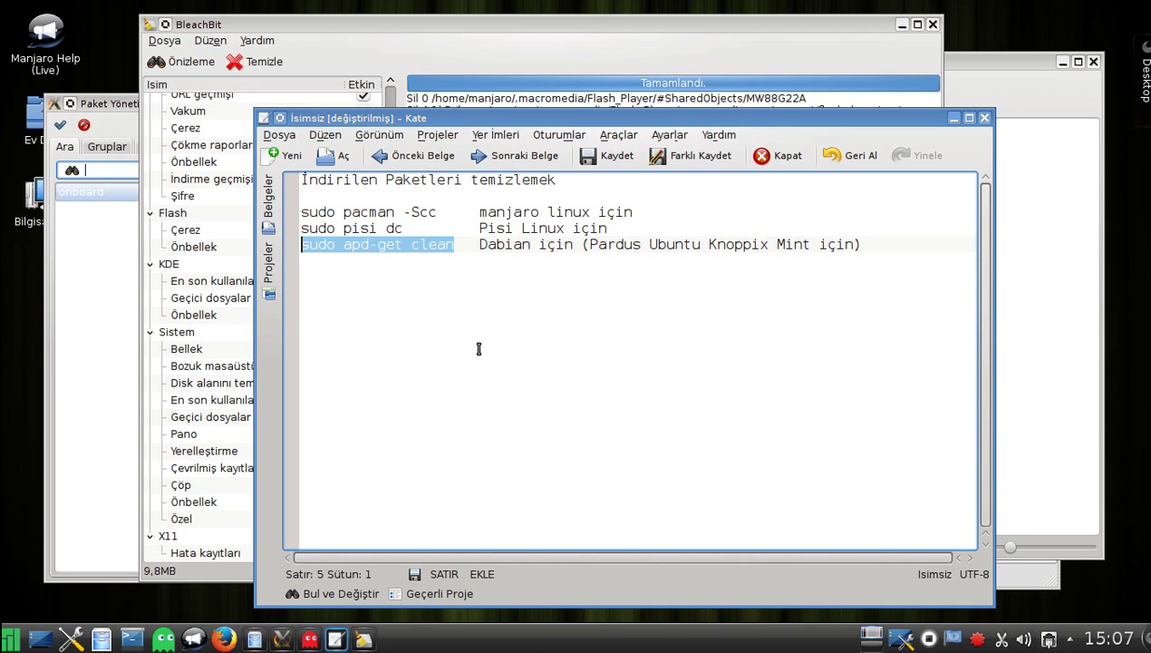
click(986, 119)
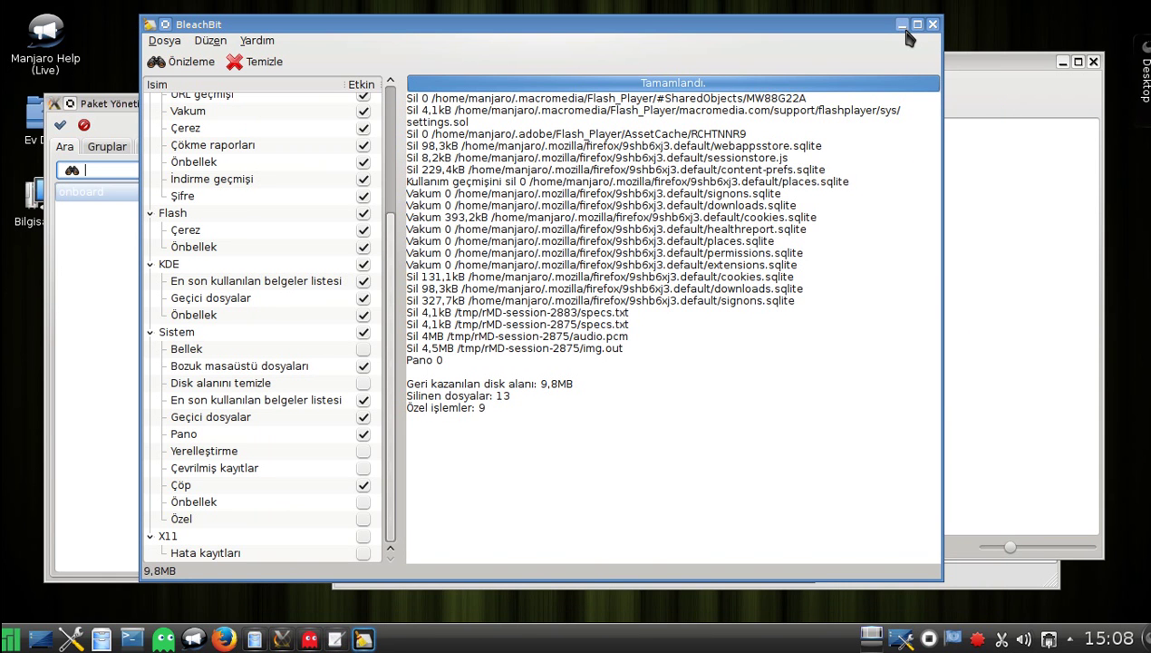
Step: Close the BleachBit, Dolphin, Paket Yöneticisi and Octopi windows
click(932, 24)
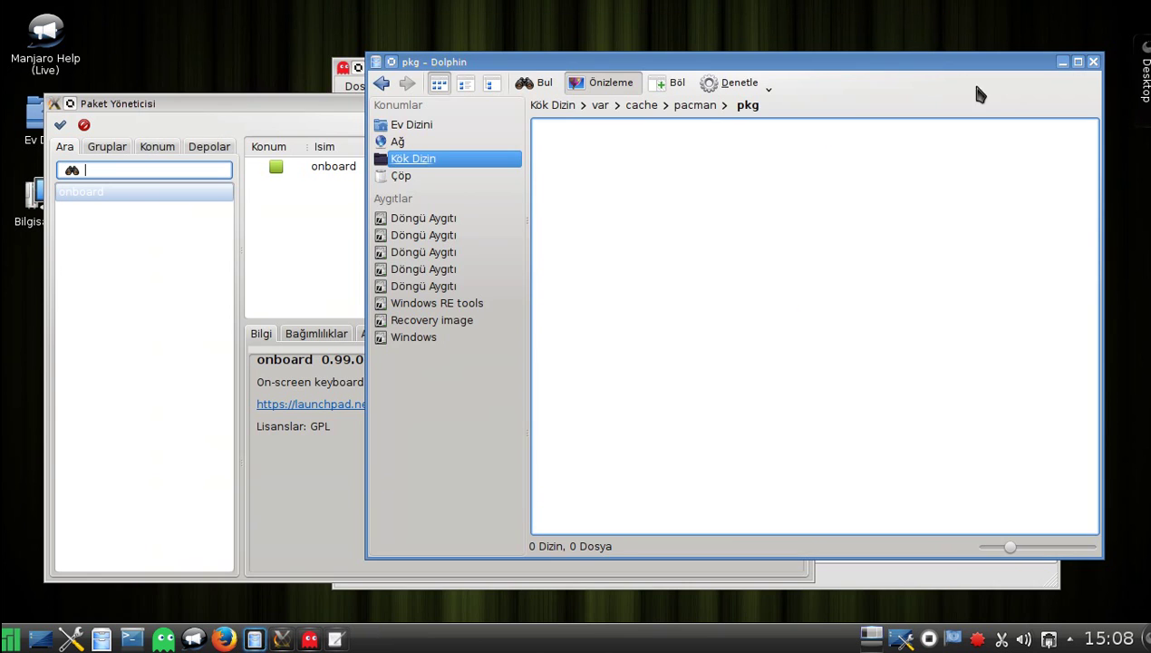
click(1092, 62)
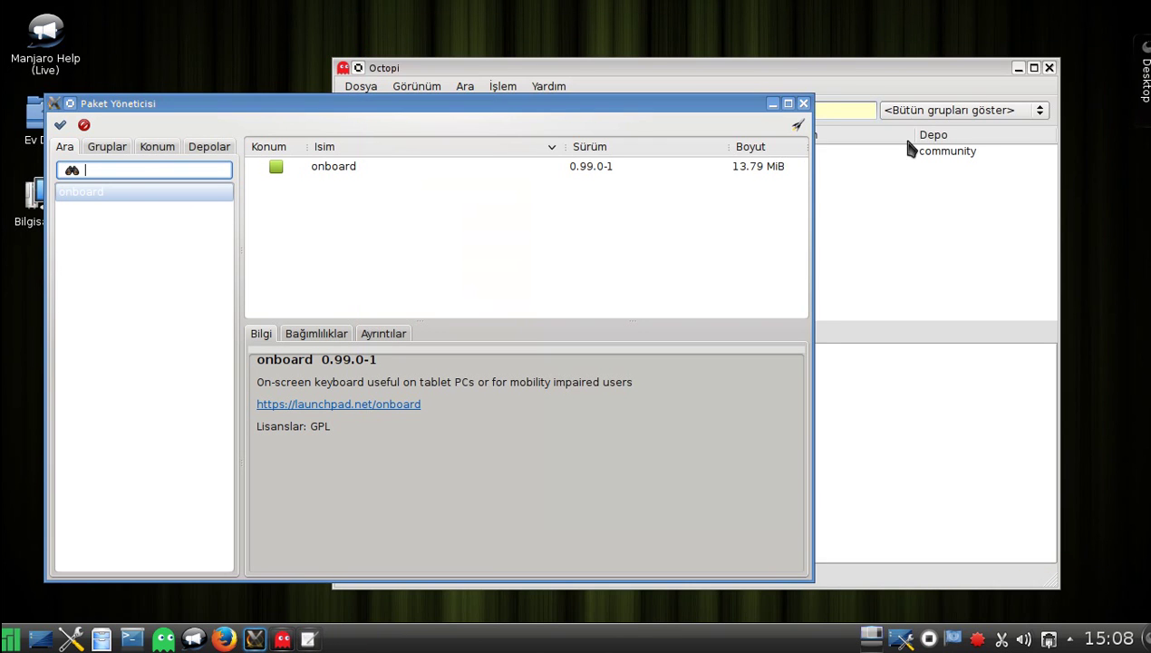
click(803, 104)
click(1048, 68)
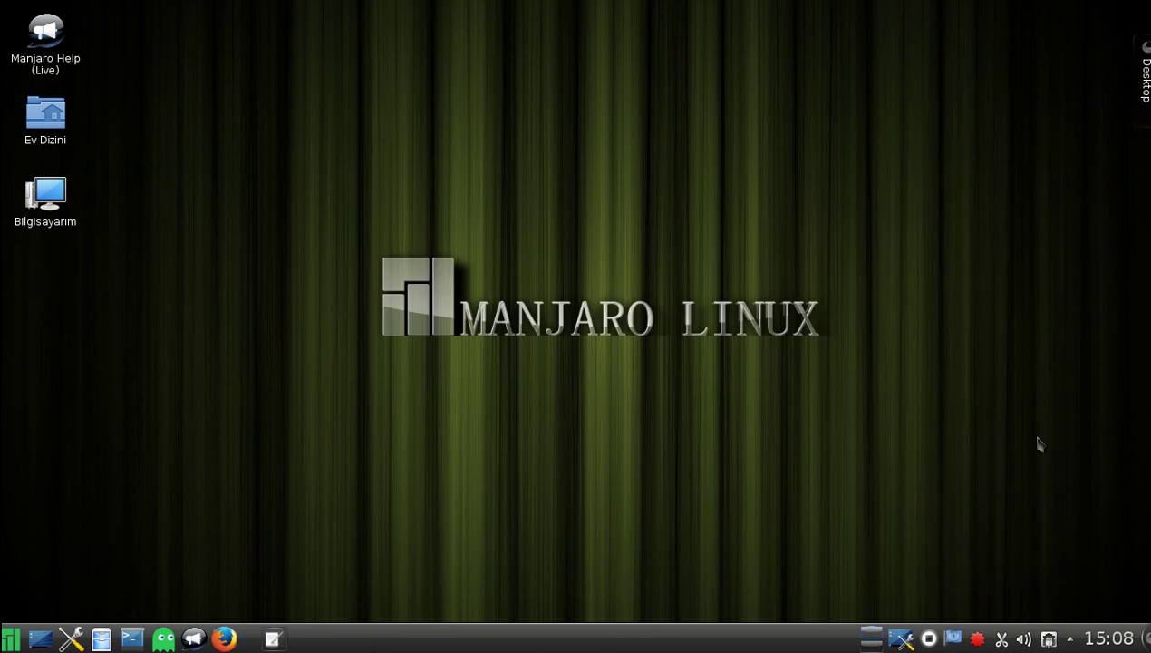